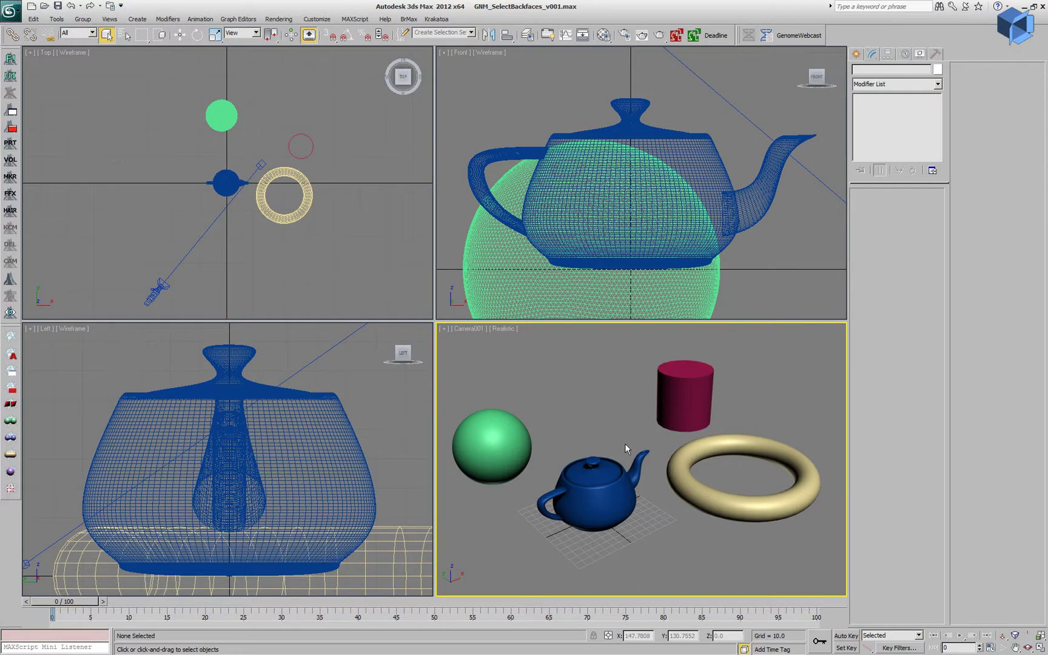
Step: Add a Genome modifier to the teapot and set it to iterate over Faces
left_click(586, 497)
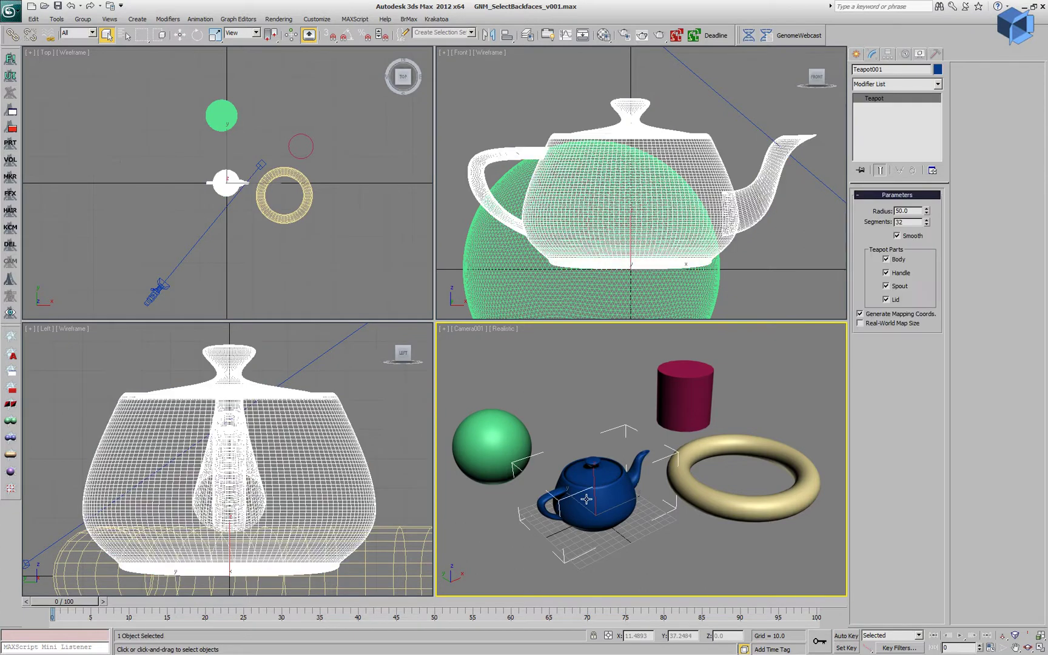
left_click(165, 297)
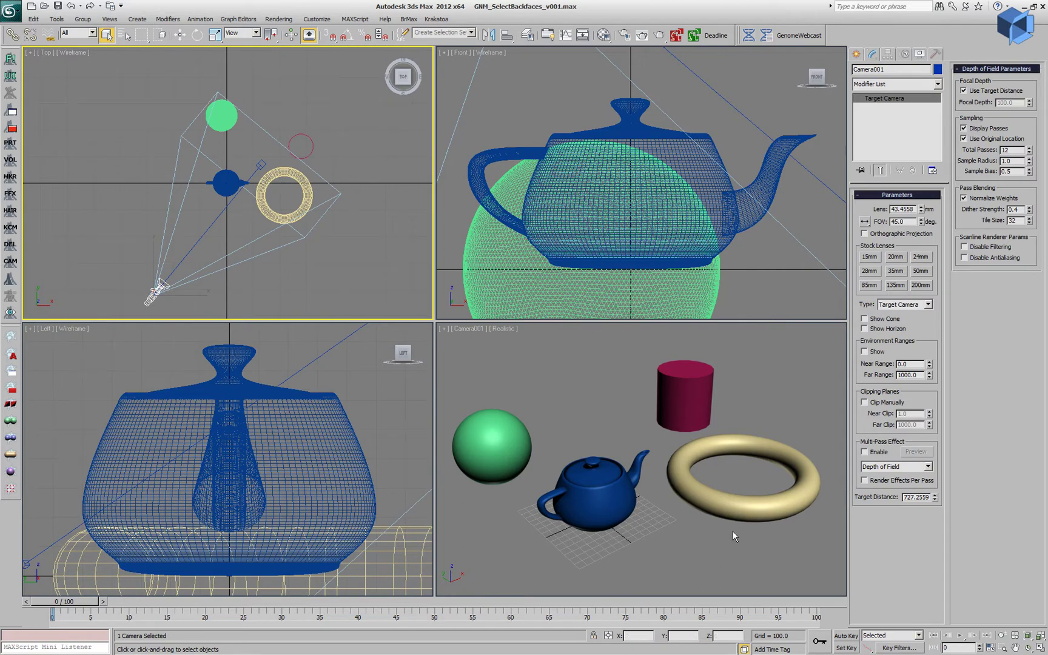
left_click(592, 491)
left_click(749, 37)
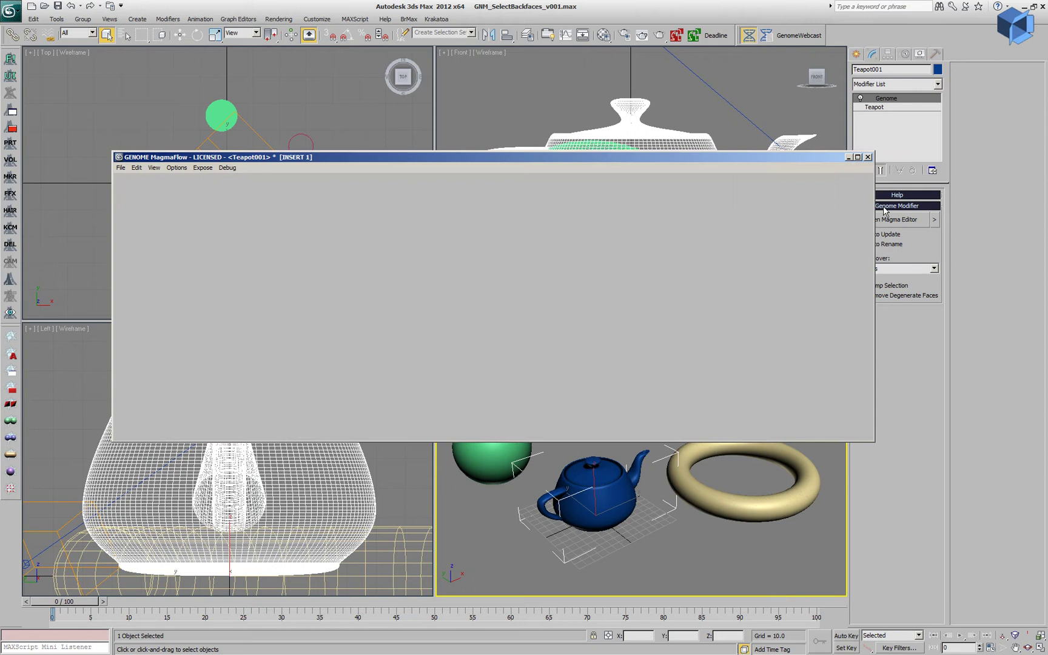
left_click_drag(735, 162, 687, 89)
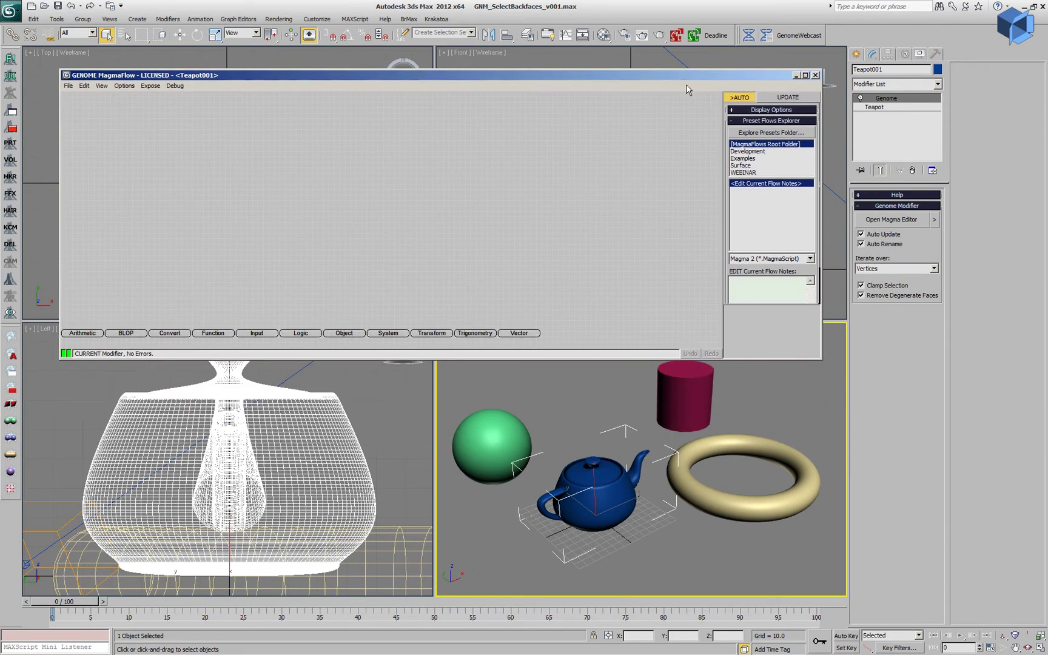
left_click(888, 268)
left_click(877, 286)
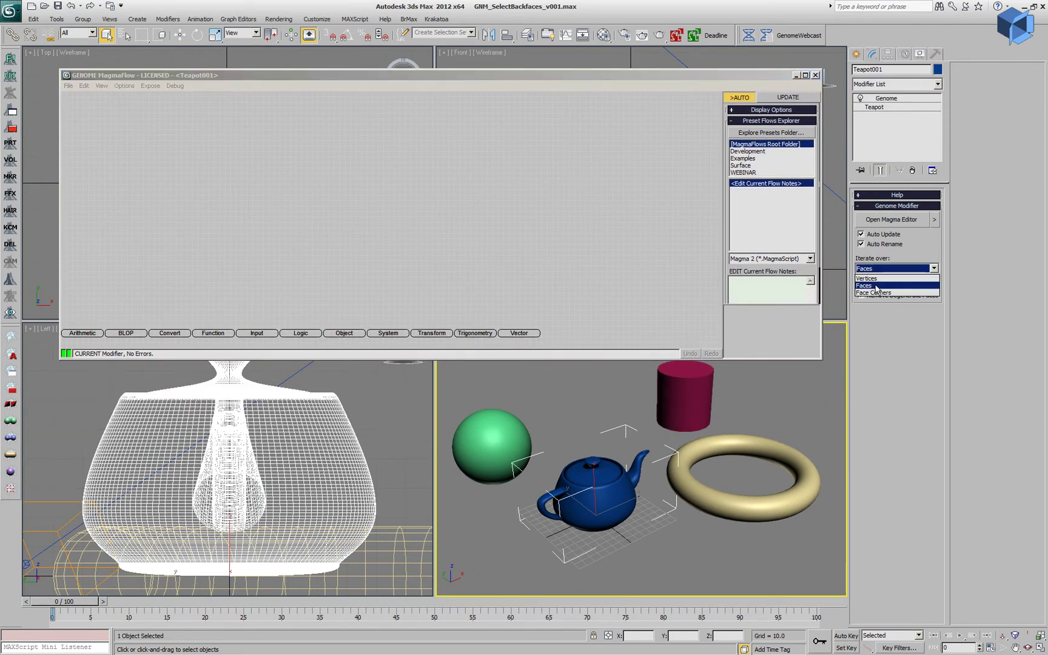
Step: Create a FaceSelection output in the Magma flow, feed it from a FaceNormal input channel and align the nodes in a row
left_click(671, 147)
key("ctrl+o")
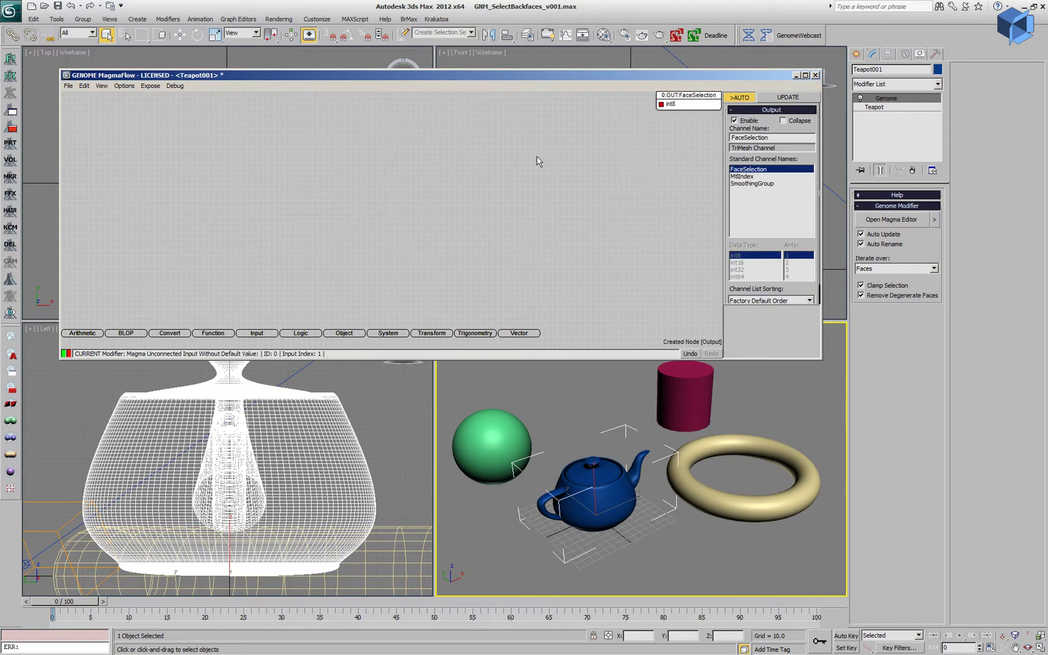
key("i")
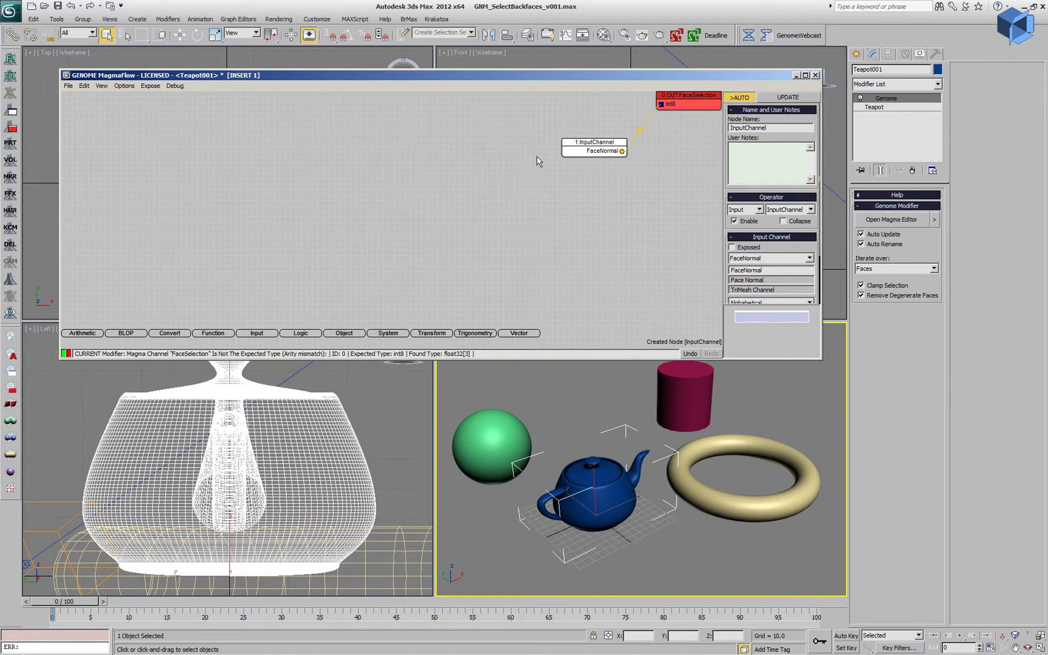
key("d")
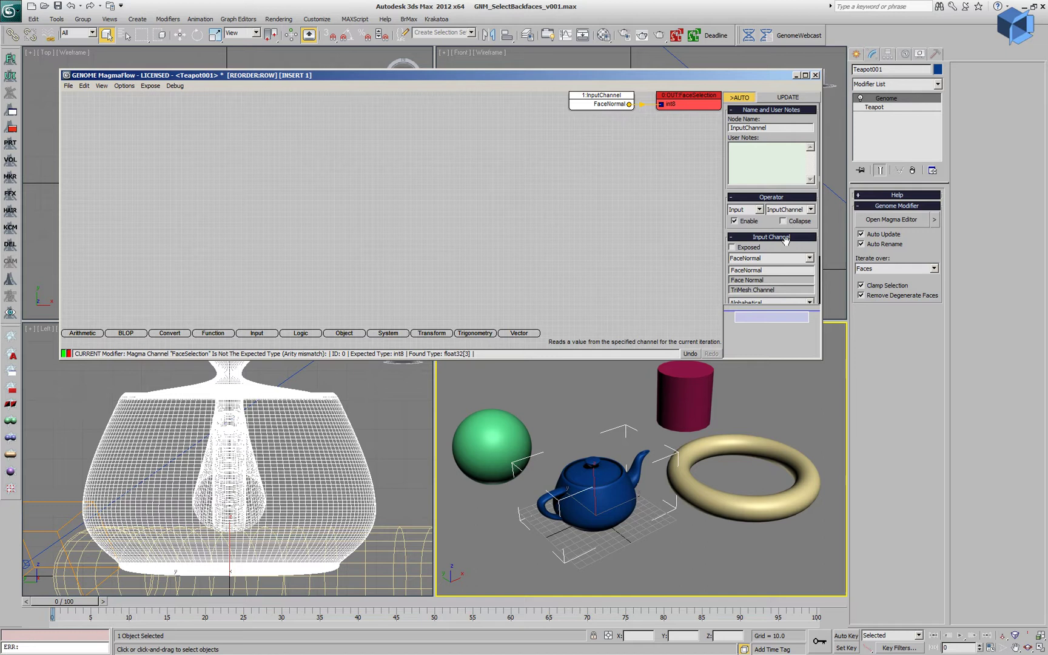
Step: Transform the FaceNormal channel to world space and from there into the space of Camera001
left_click_drag(787, 247, 780, 129)
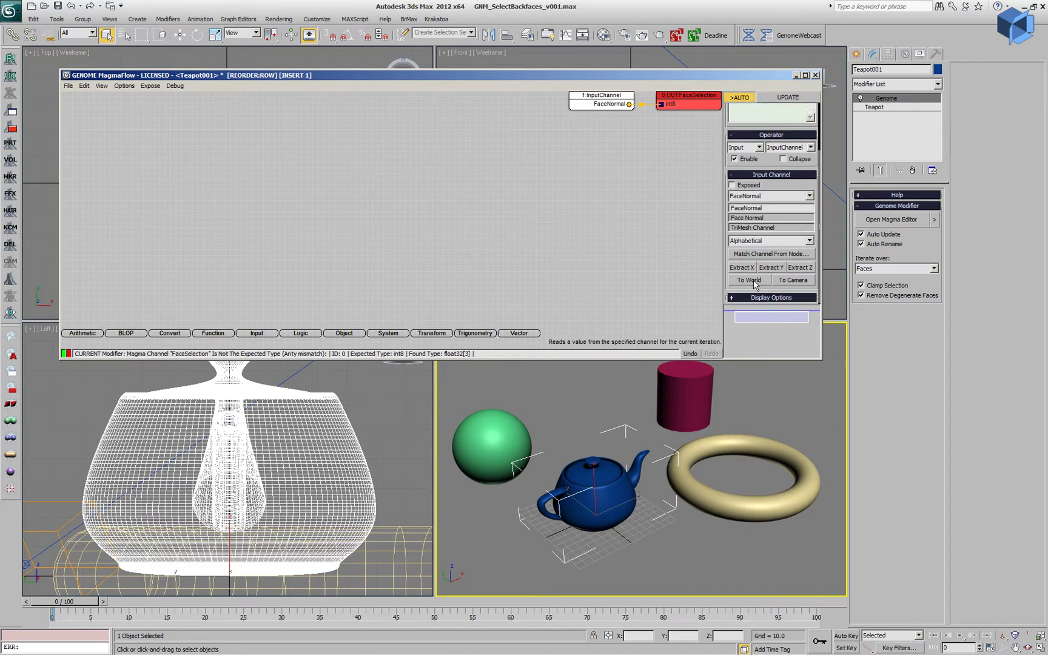
left_click(798, 282)
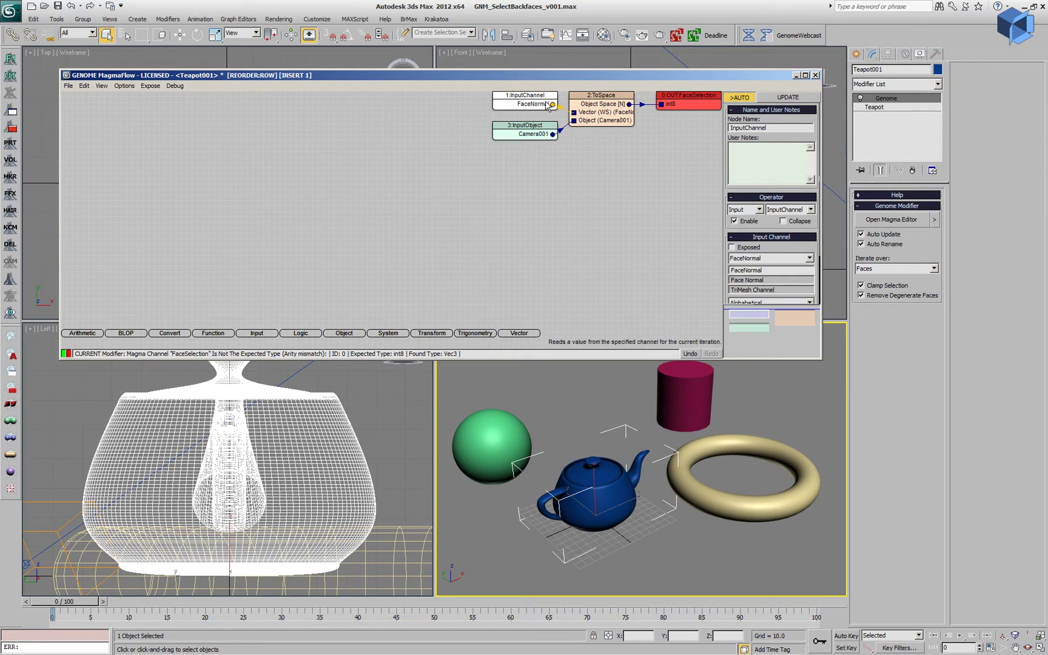
left_click_drag(798, 247, 798, 160)
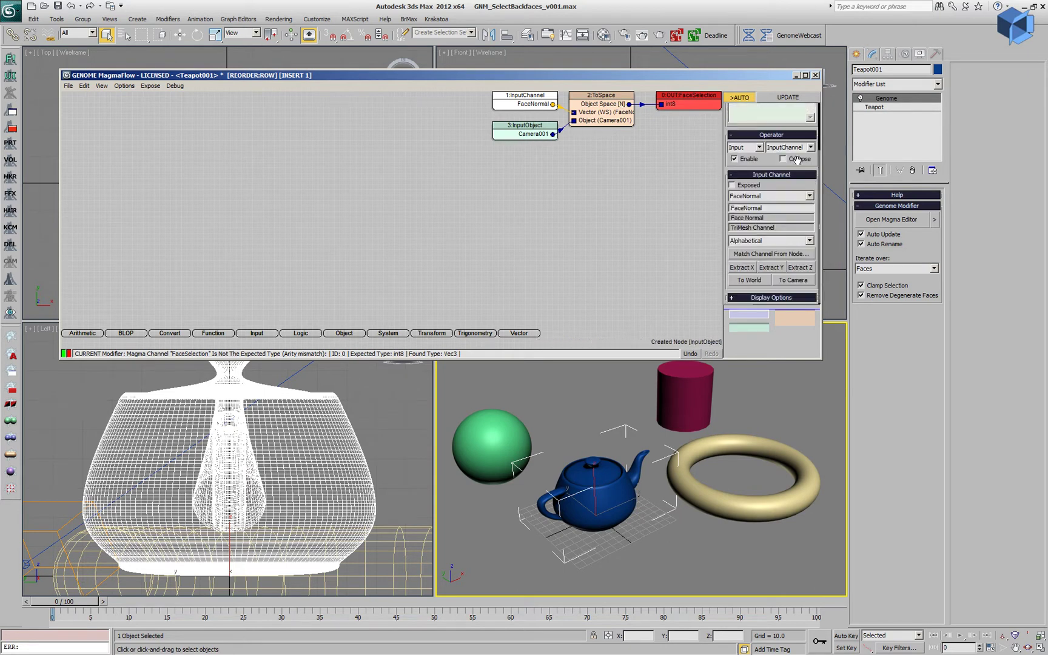
left_click(752, 287)
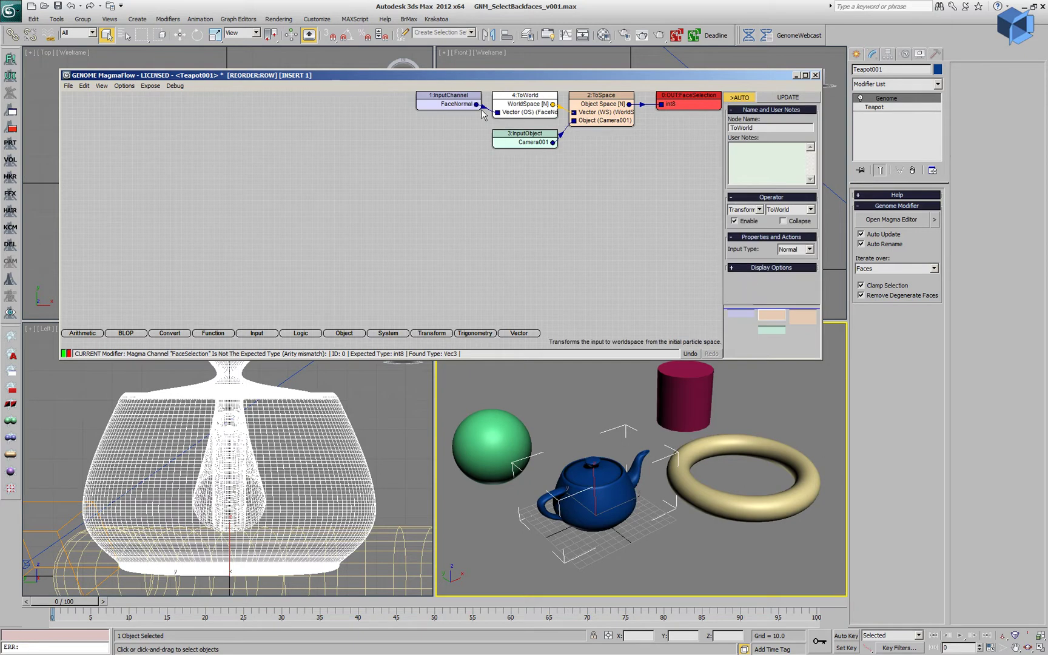
Step: Insert a Breakout node after the ToSpace node and connect its Z component to the FaceSelection output
left_click(615, 124)
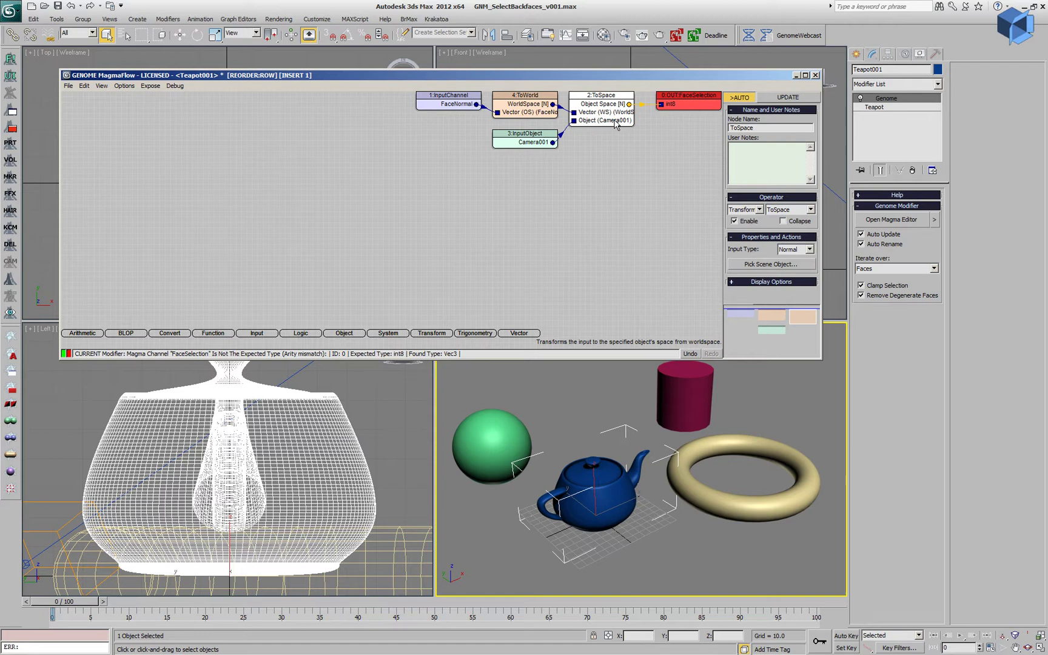
key("c")
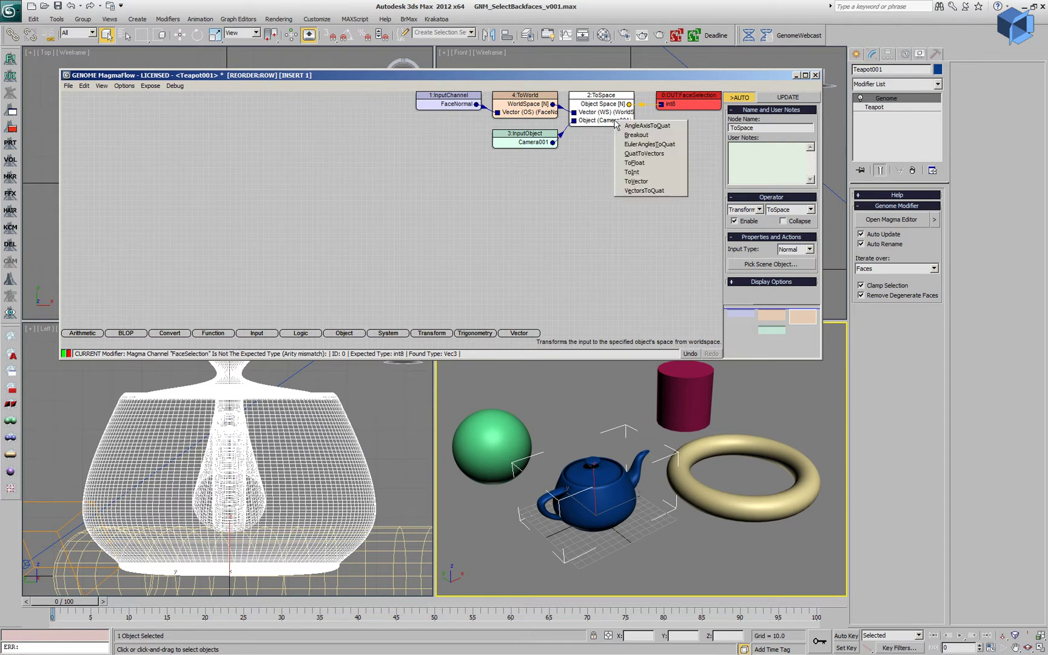
key("b")
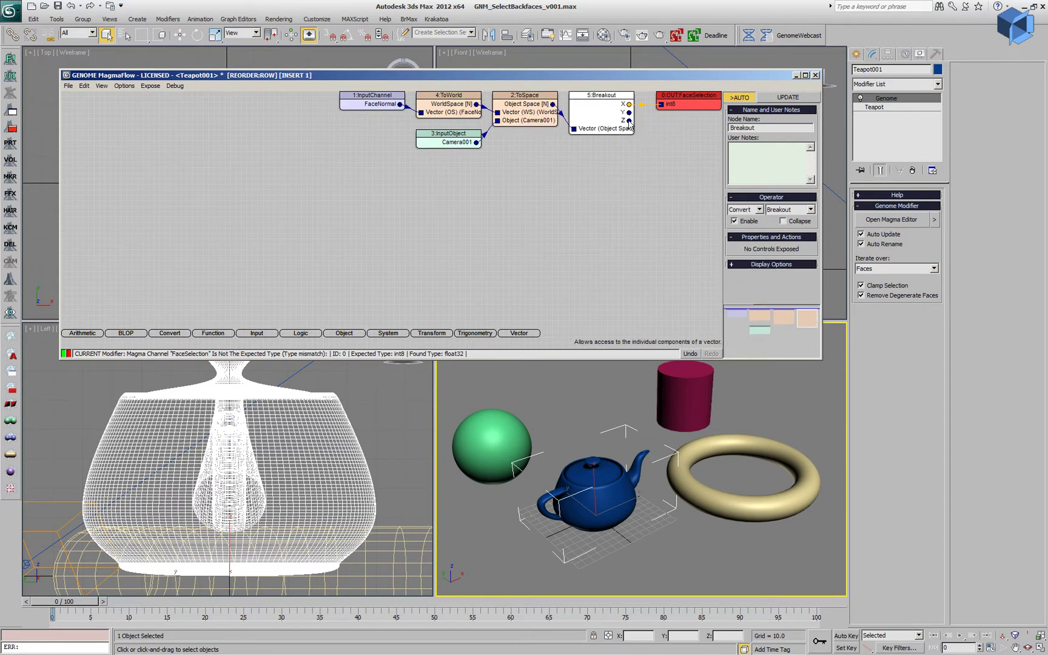
left_click_drag(643, 113, 660, 104)
Step: Insert a Less node comparing the Breakout's Z with 0.0 ahead of the FaceSelection output, and close the Magma editor
left_click(649, 137)
key("l")
key("l")
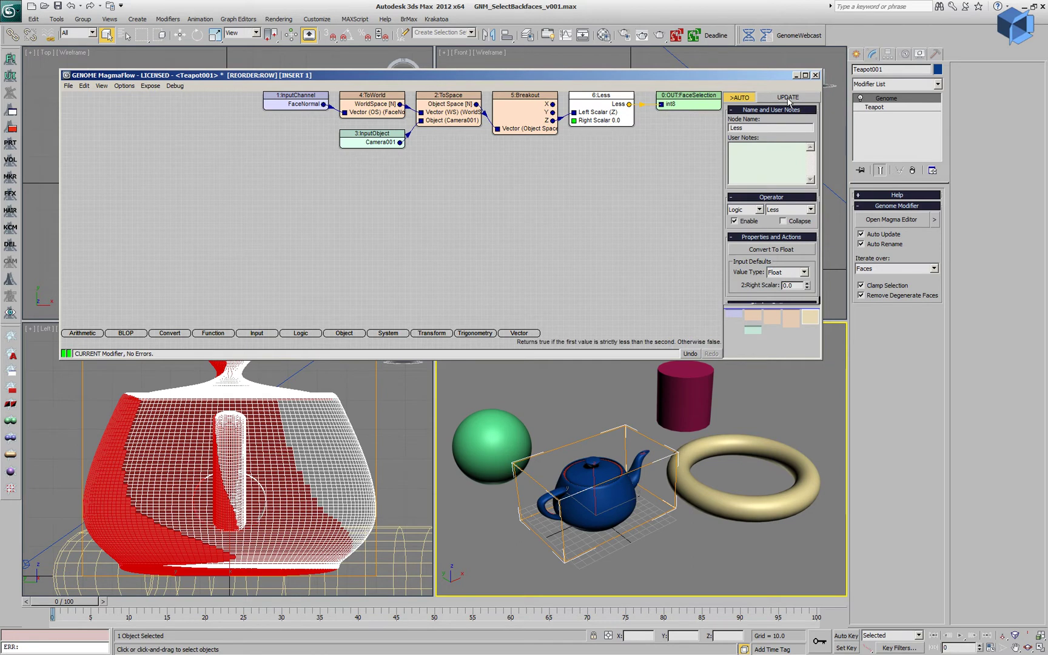
left_click_drag(633, 360, 635, 240)
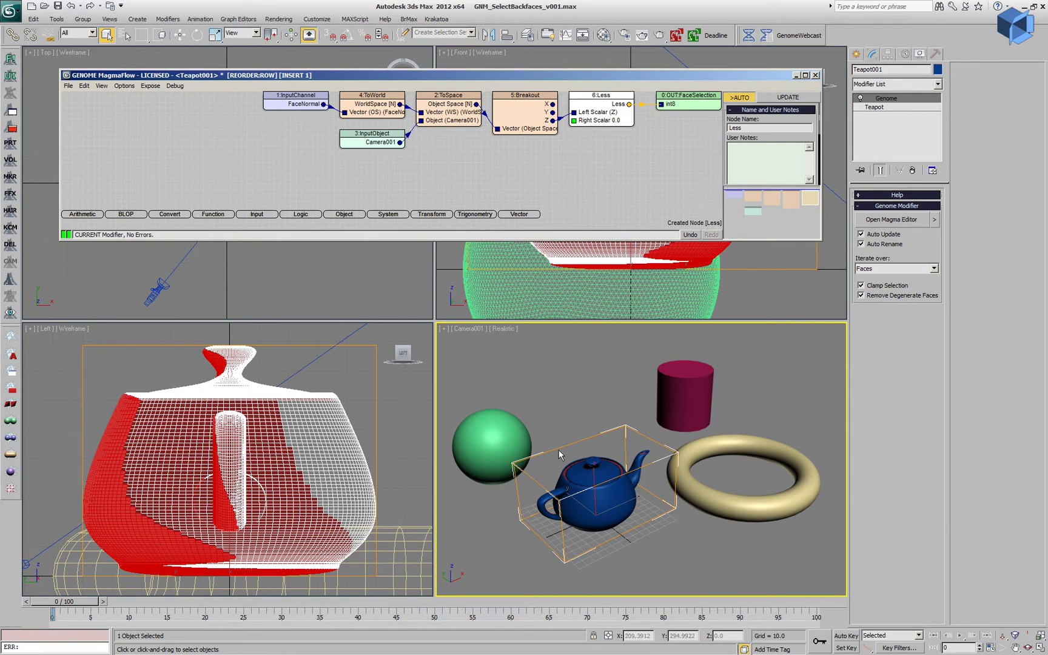
left_click(815, 75)
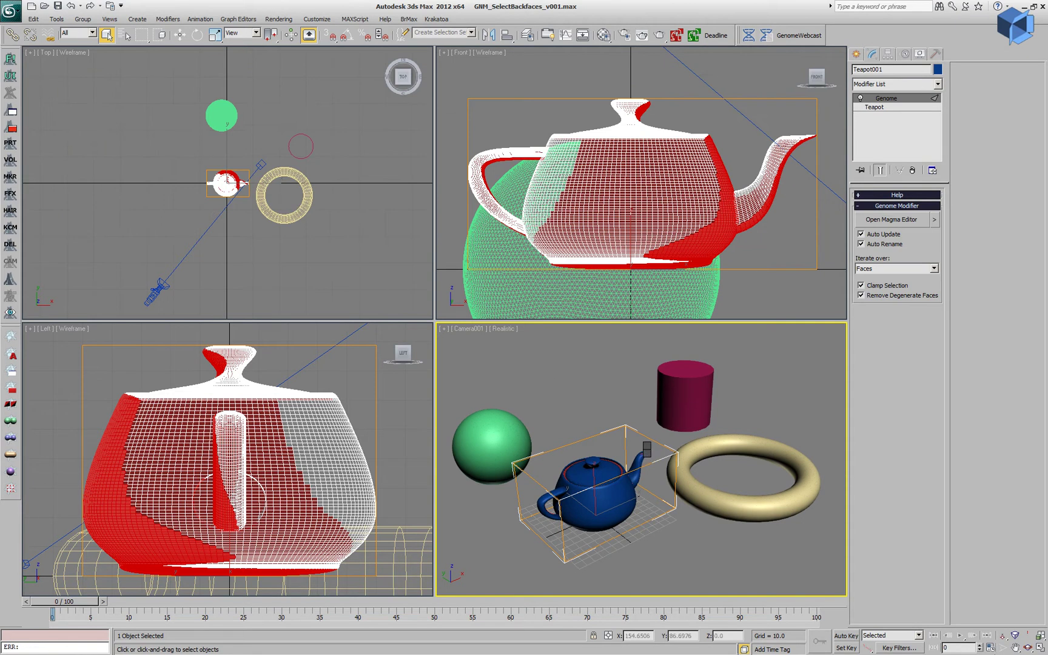
Step: Orbit Camera001 around the teapot to examine how the face selection follows the camera angle
left_click(1028, 648)
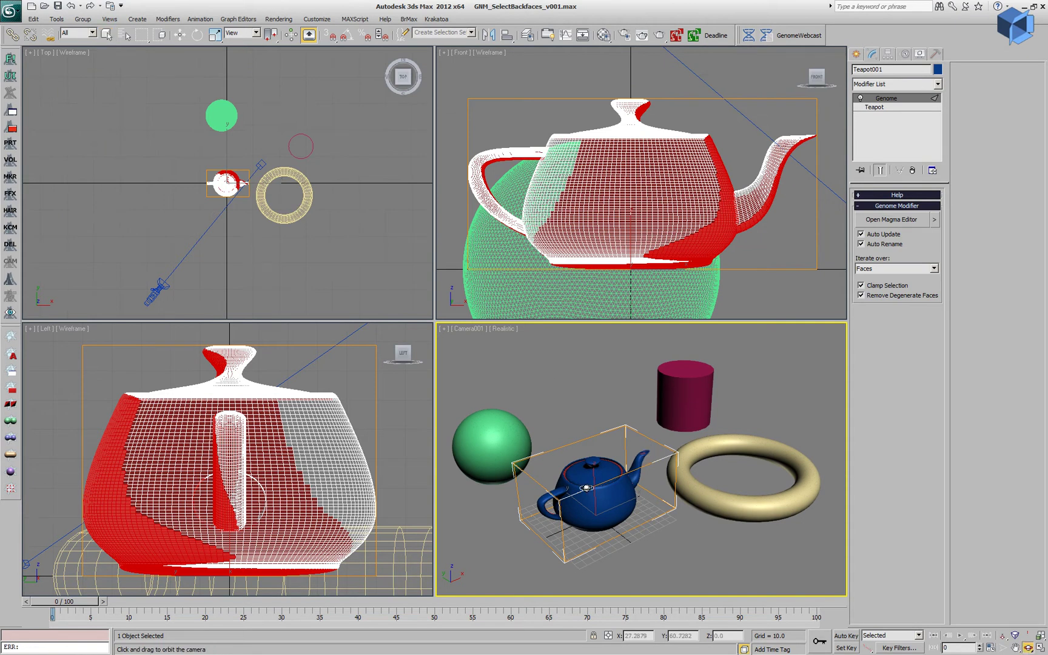
left_click_drag(588, 488, 564, 500)
right_click(611, 512)
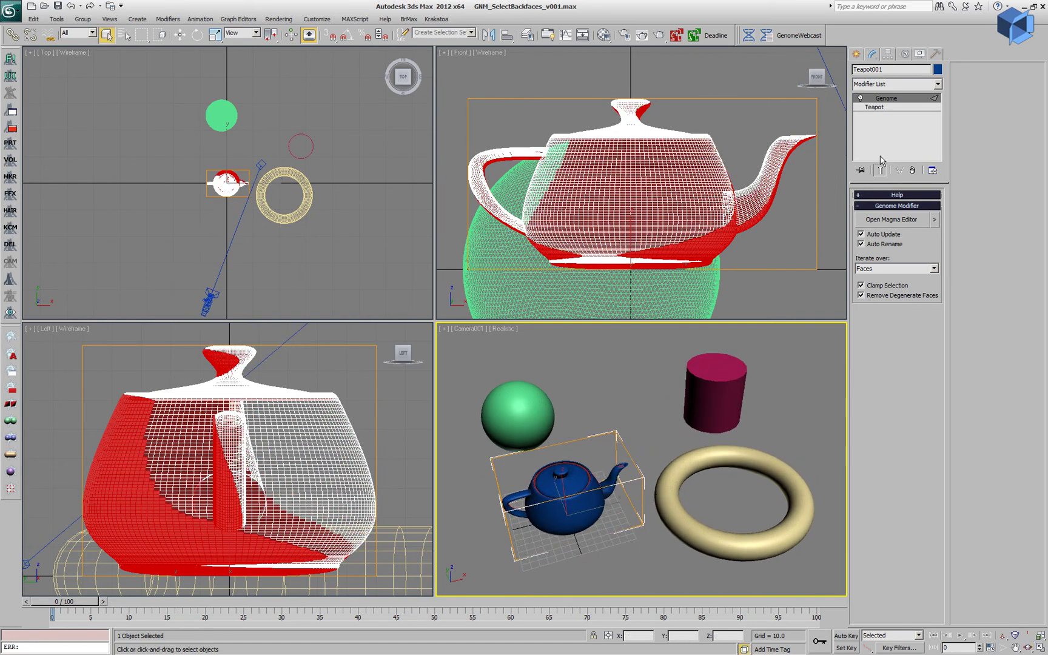
Step: Copy the teapot's Genome modifier as an instance onto the torus, the cylinder and the sphere
left_click(751, 549)
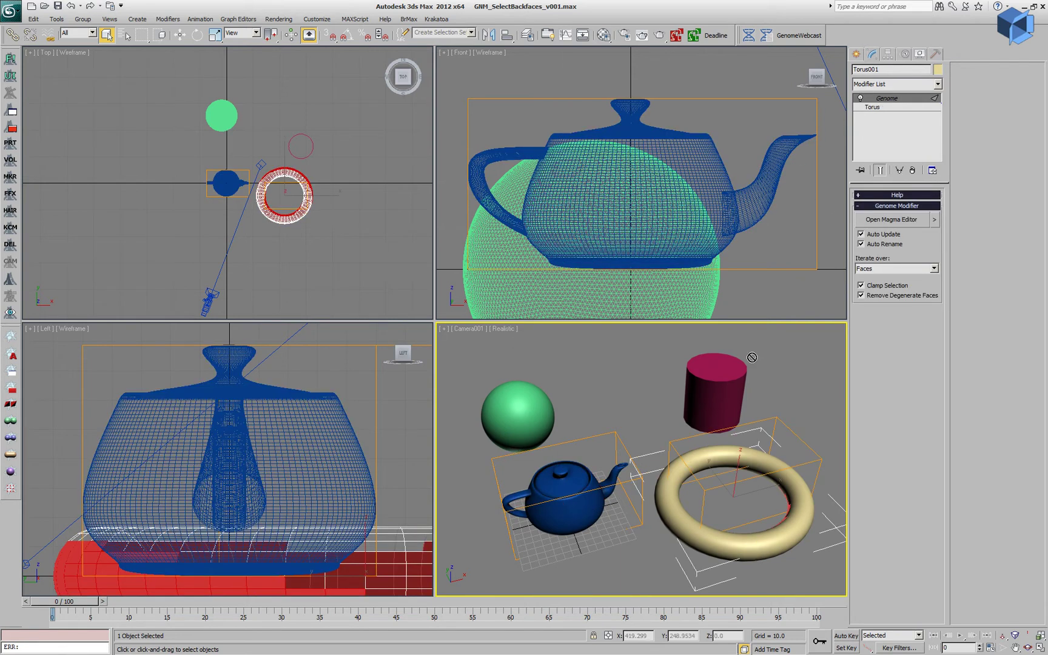
left_click(718, 398)
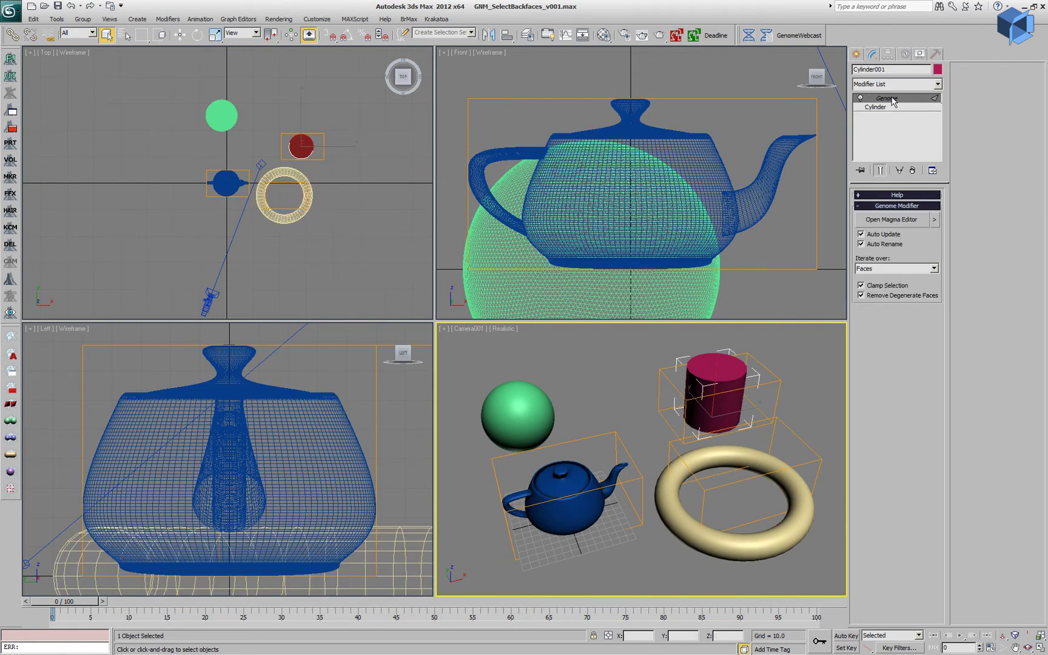
left_click_drag(893, 101, 624, 348)
left_click_drag(528, 418, 527, 415)
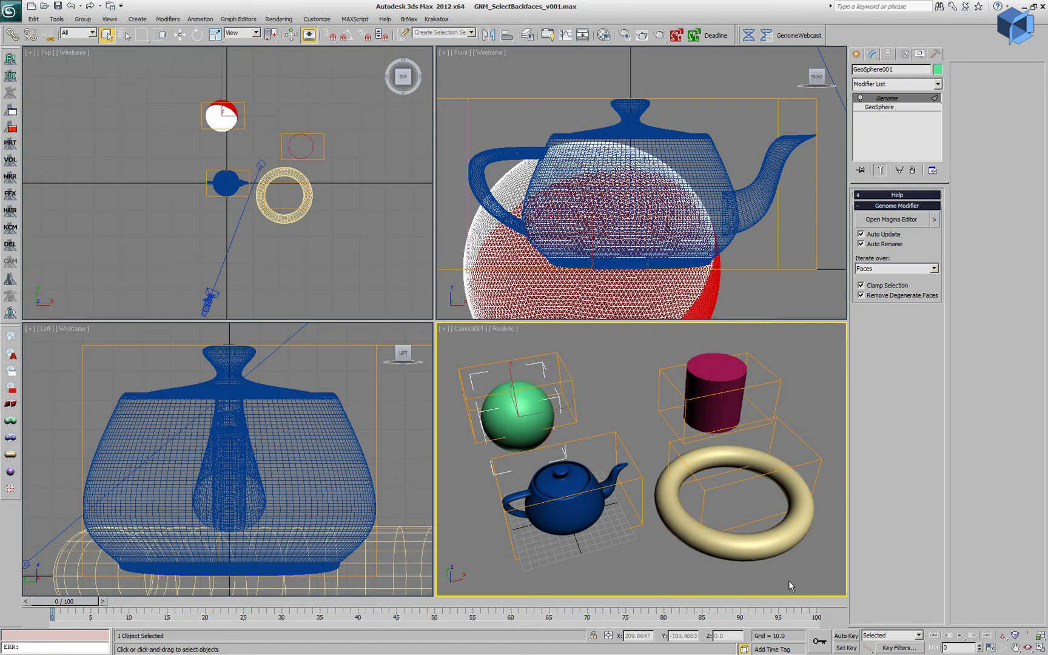
Step: Select all four objects and orbit the camera to examine their backface selections together
left_click_drag(790, 585, 482, 373)
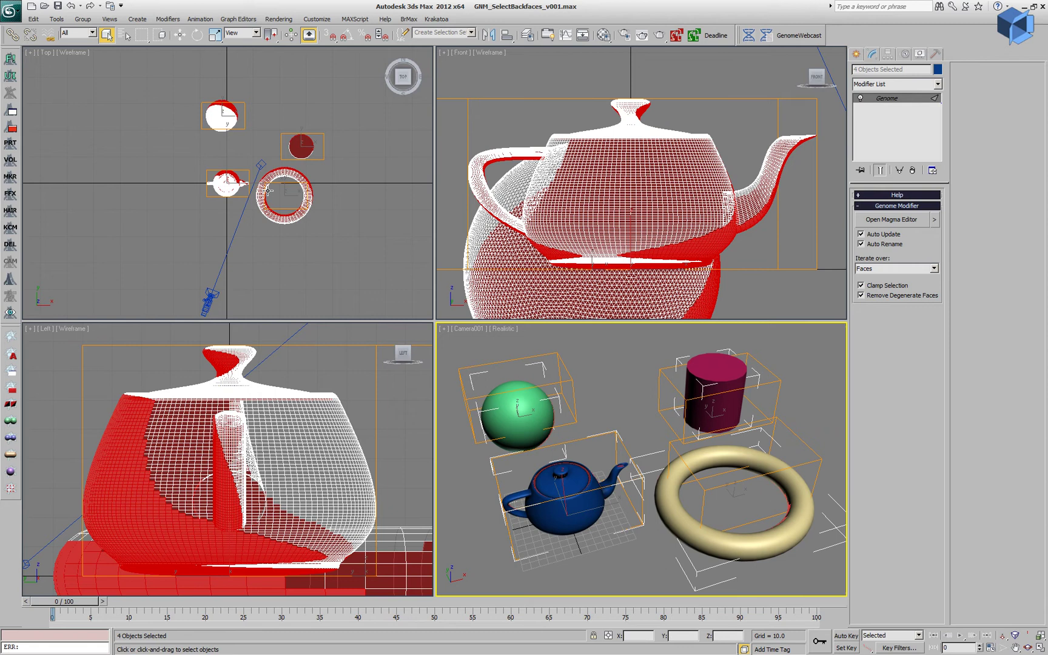
left_click(1028, 647)
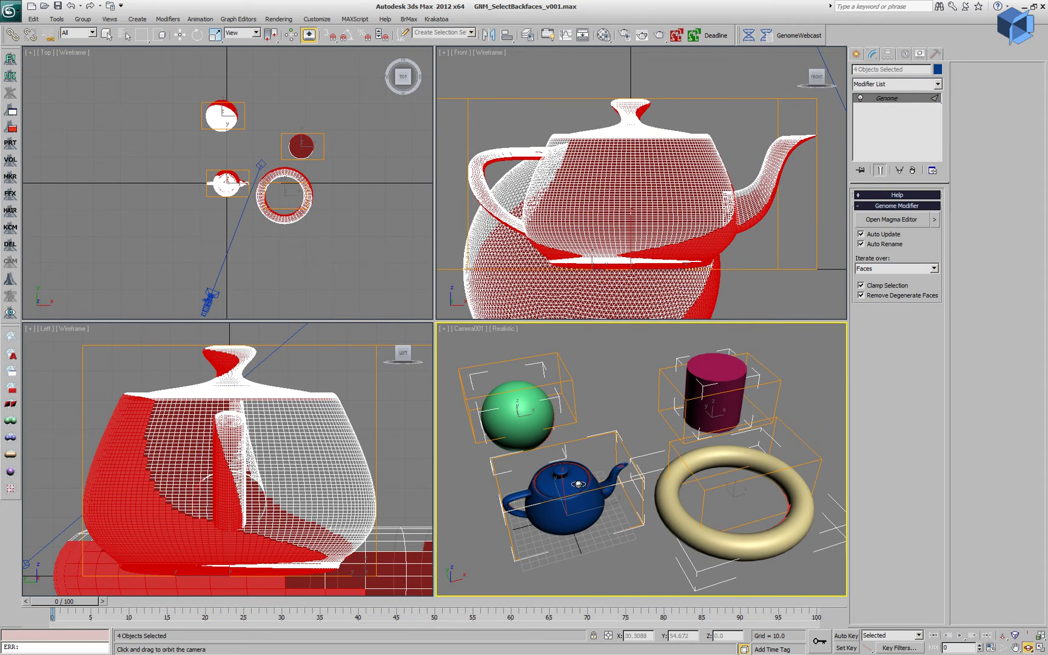
left_click_drag(578, 483, 594, 549)
right_click(594, 549)
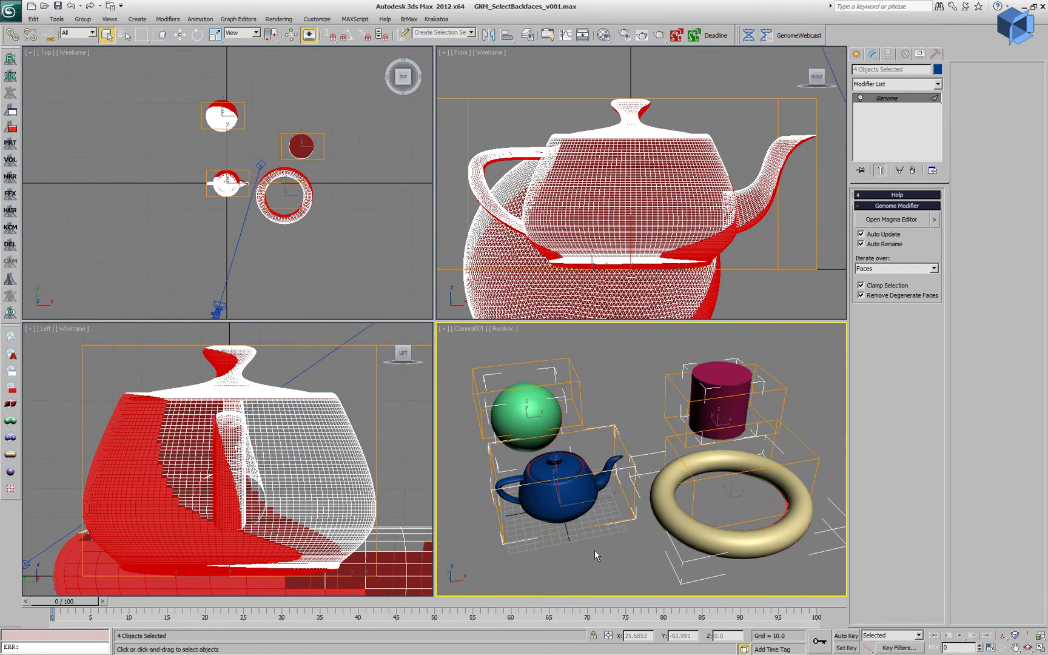
Step: Add a DeleteMesh modifier above Genome on the teapot to remove the selected backfaces
left_click(584, 539)
left_click(571, 499)
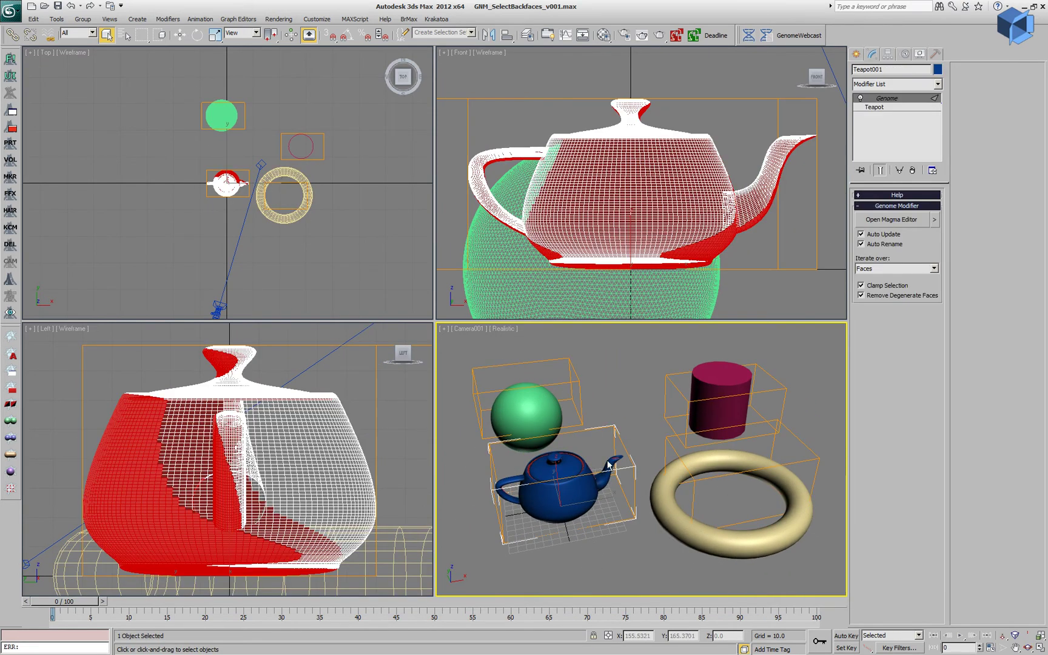
left_click(890, 85)
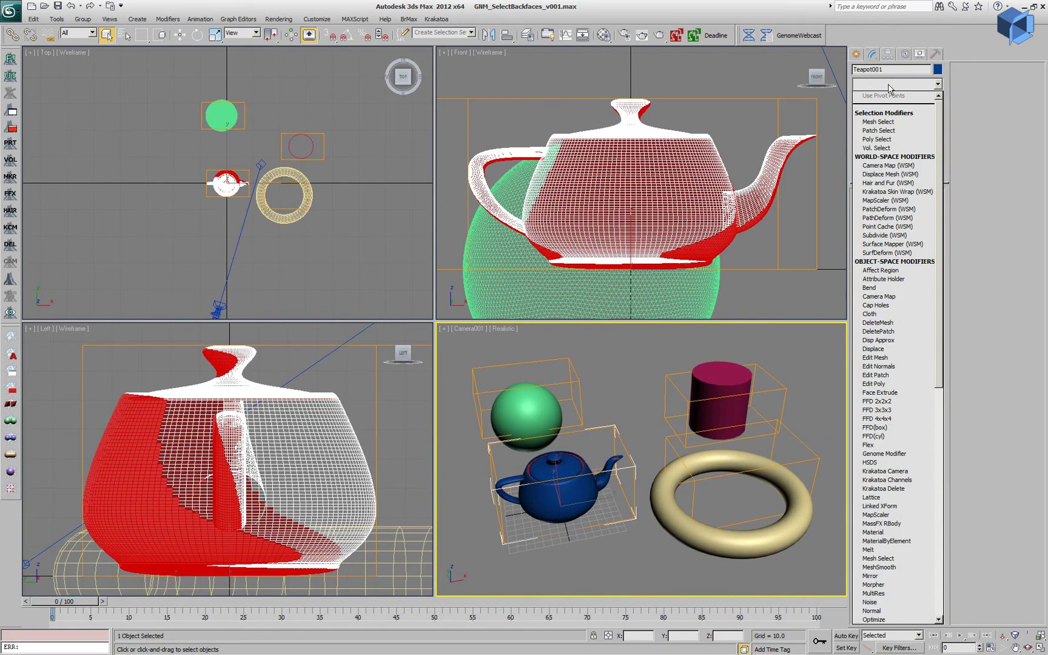
left_click(891, 322)
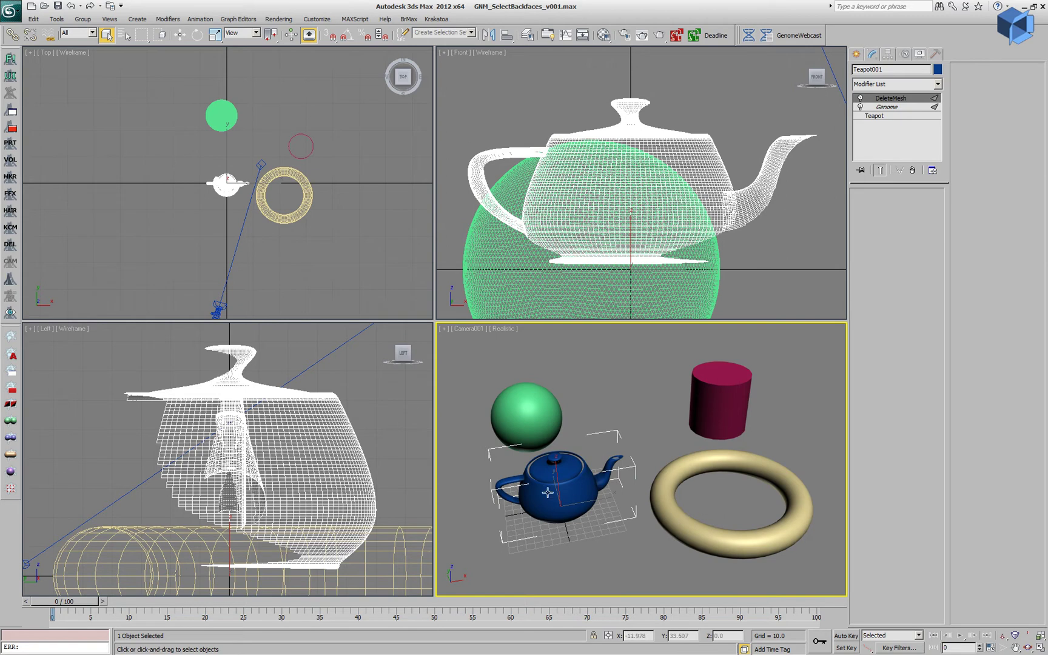
Step: Copy the teapot's DeleteMesh modifier as an instance onto the torus, the cylinder and the sphere
left_click(727, 553)
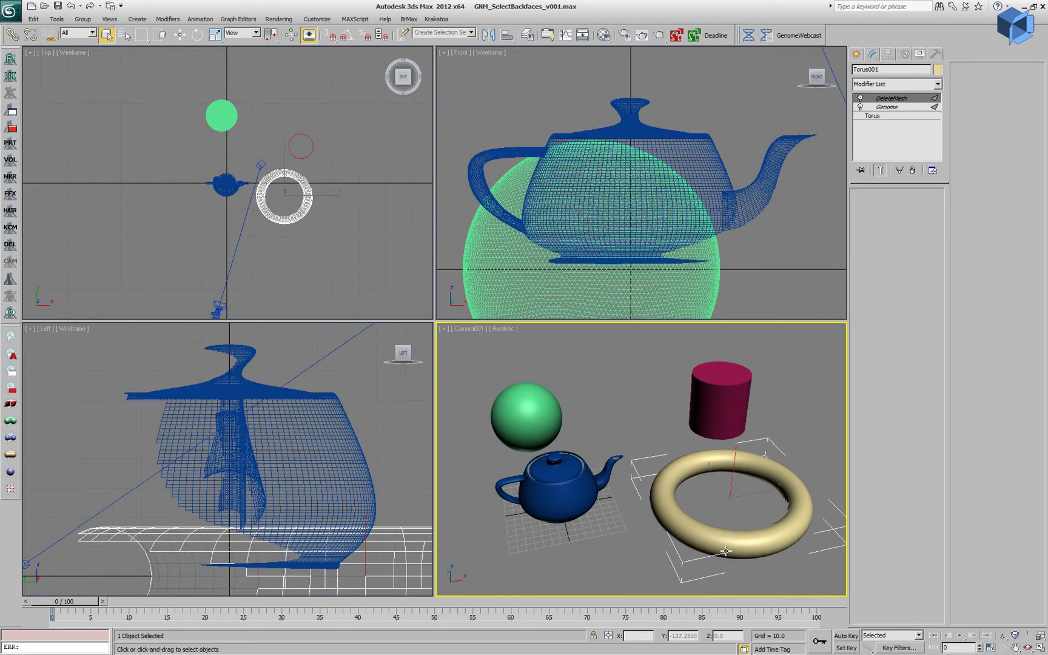
left_click(719, 413)
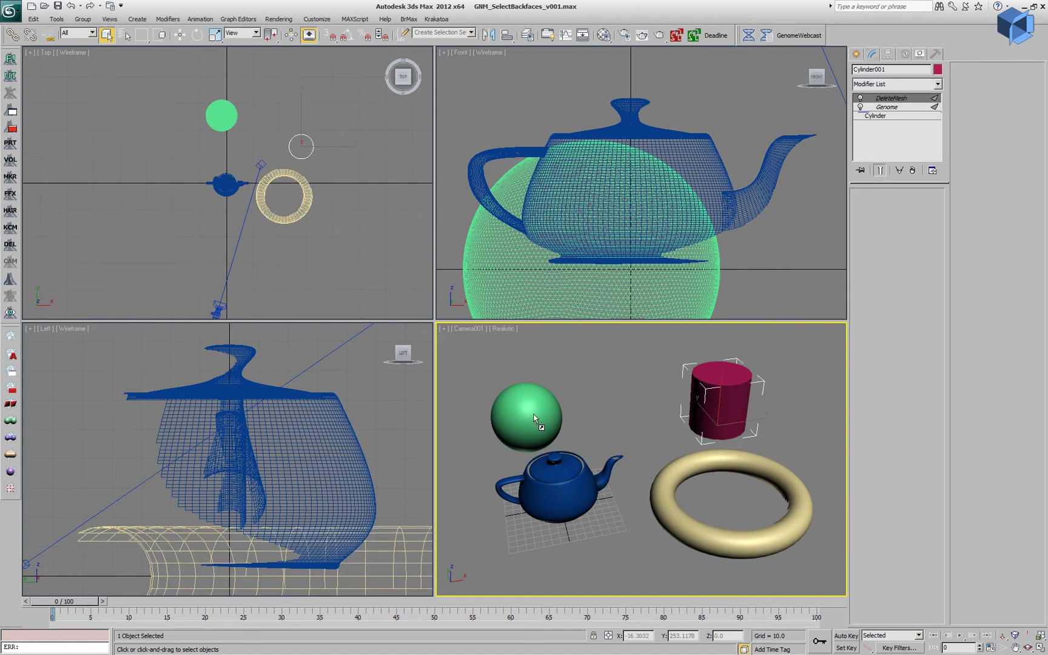
left_click(516, 419)
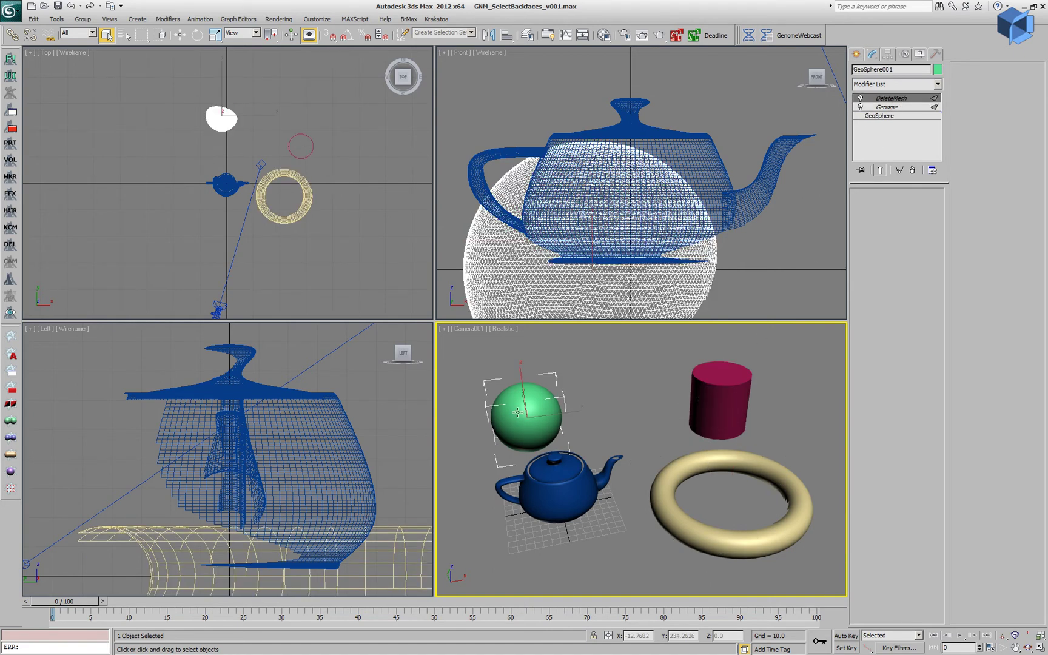
Step: Orbit the camera to examine the backface removal on all objects, and select the sphere's Genome modifier
left_click(1029, 647)
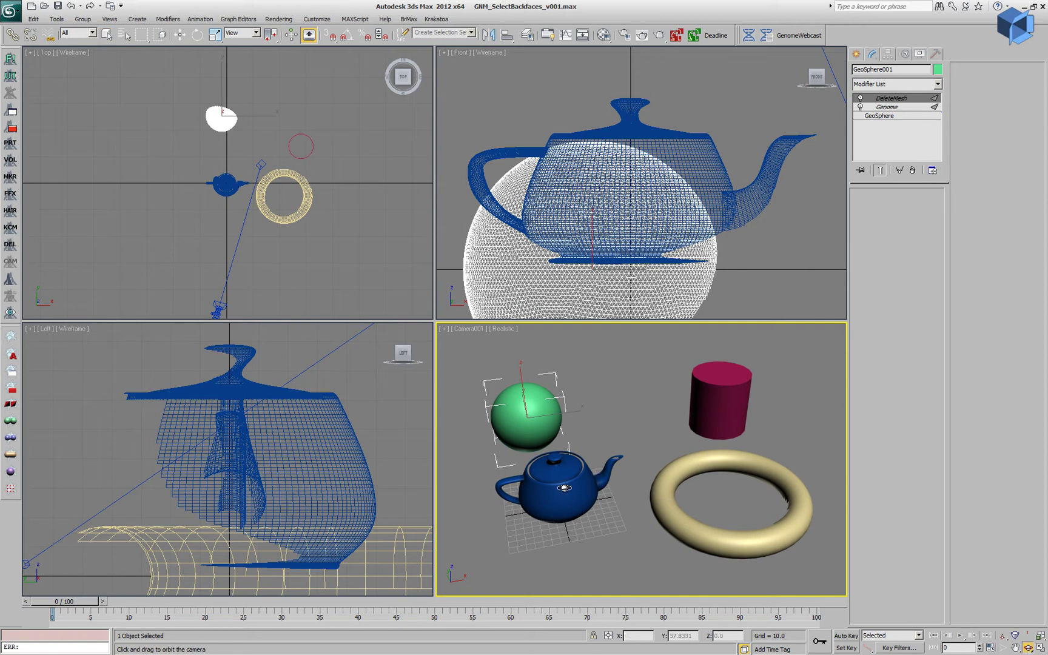
left_click_drag(560, 487, 638, 520)
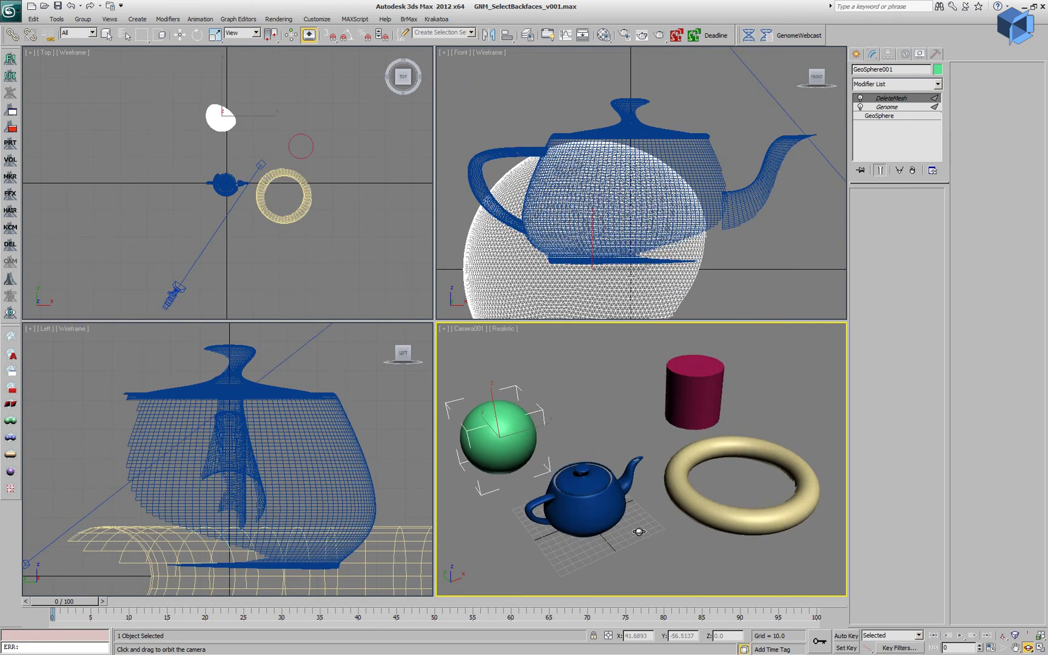
left_click(883, 107)
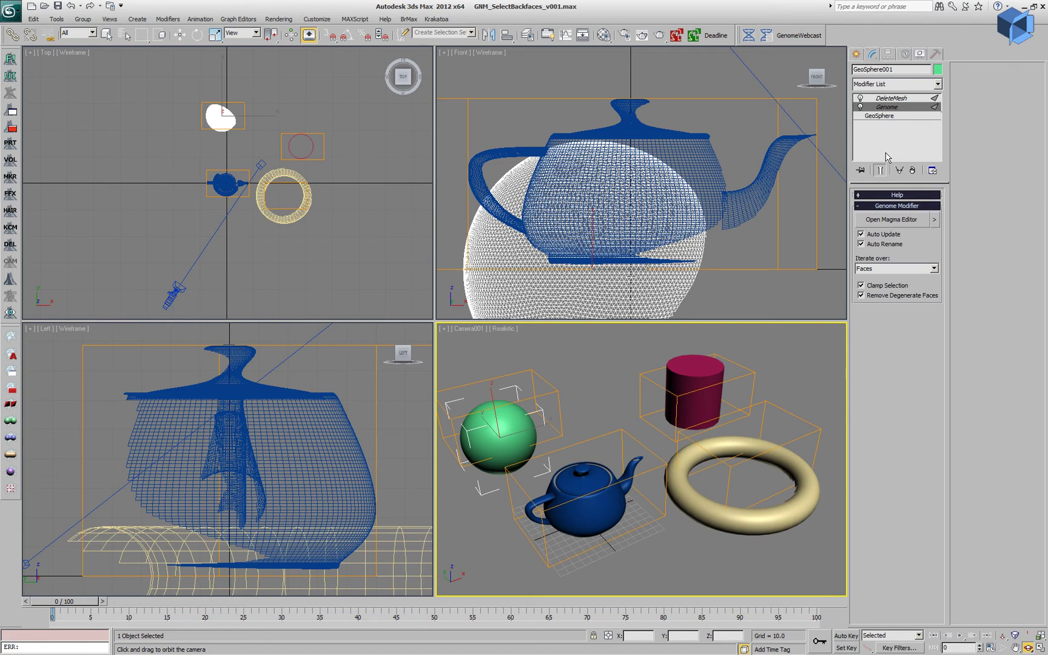
Step: Connect a new float InputValue node to the Less node's right input in the sphere's Genome flow and expose it on the modifier
left_click(885, 221)
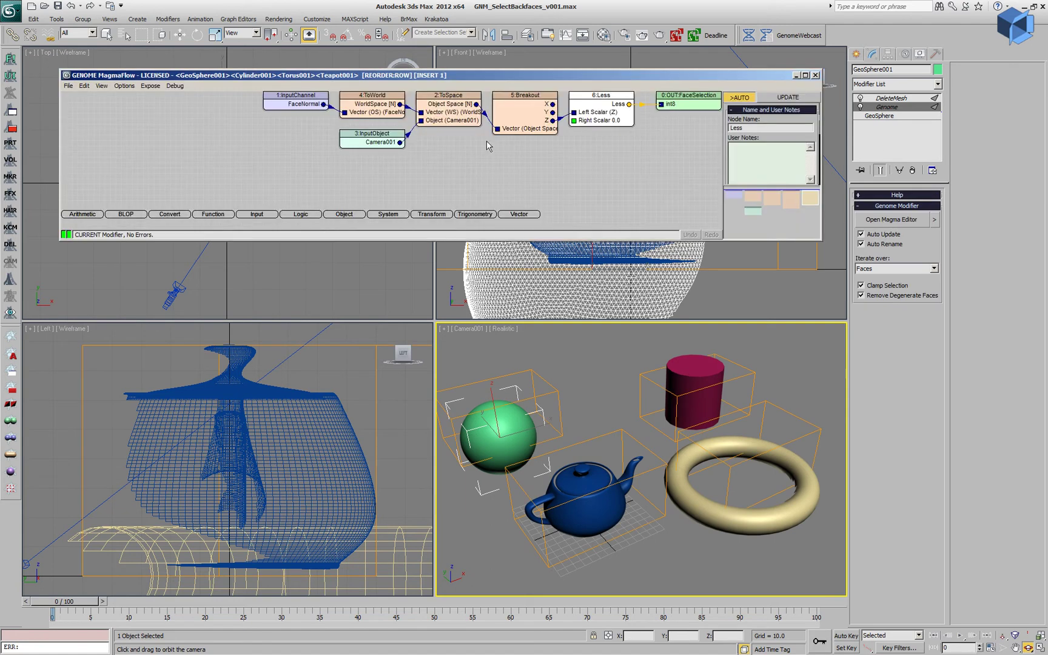
left_click(596, 104)
key("ctrl+1")
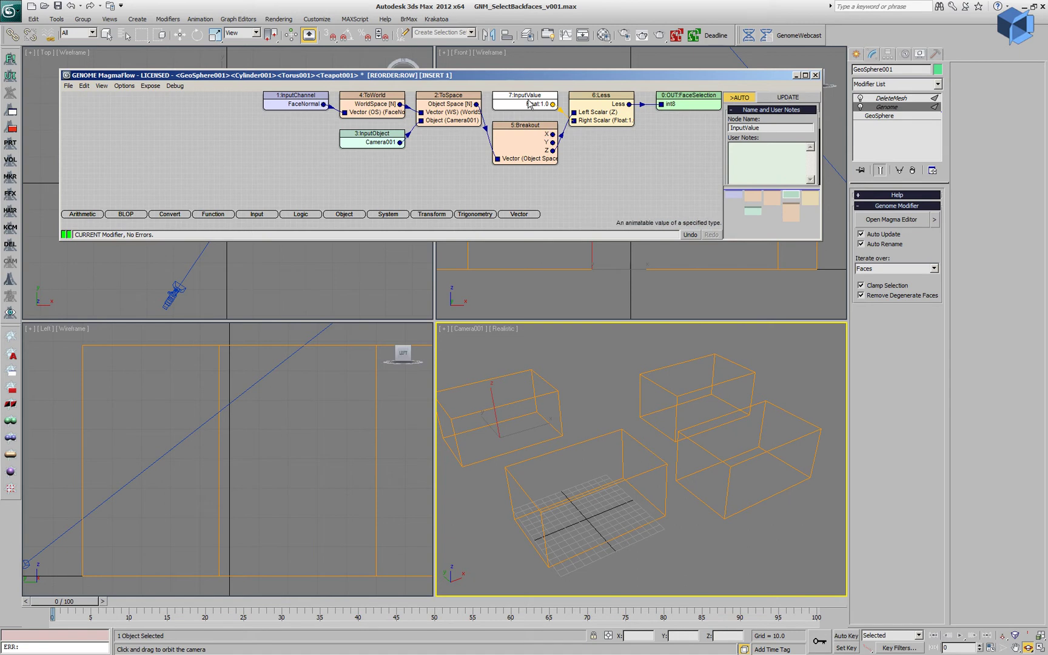
left_click_drag(788, 137, 784, 71)
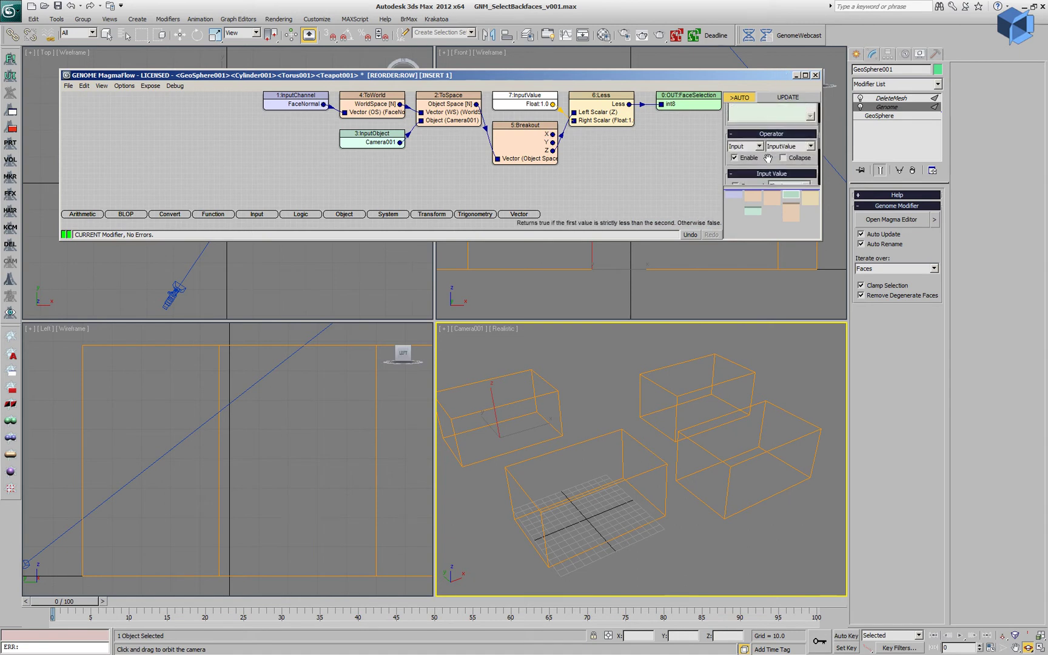
left_click_drag(768, 155, 770, 134)
left_click(750, 163)
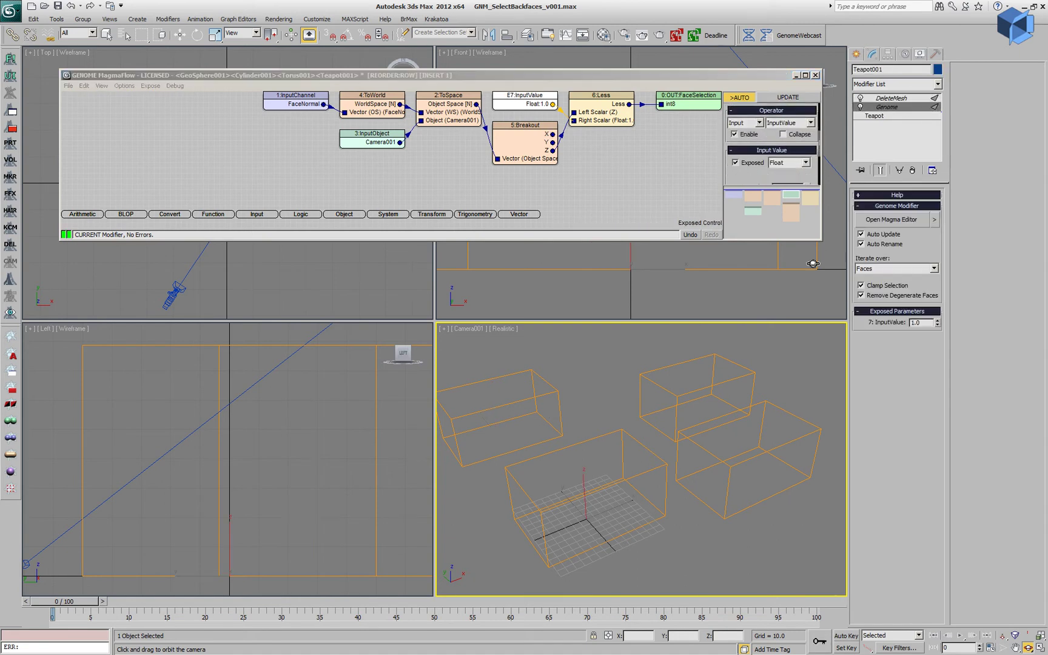
Step: Set the exposed InputValue to 0.0 on the teapot's Genome modifier and disable its DeleteMesh modifier
mouse_move(937, 327)
left_mouse_down()
mouse_move(937, 355)
mouse_move(944, 267)
mouse_move(939, 327)
left_mouse_up()
right_click(938, 325)
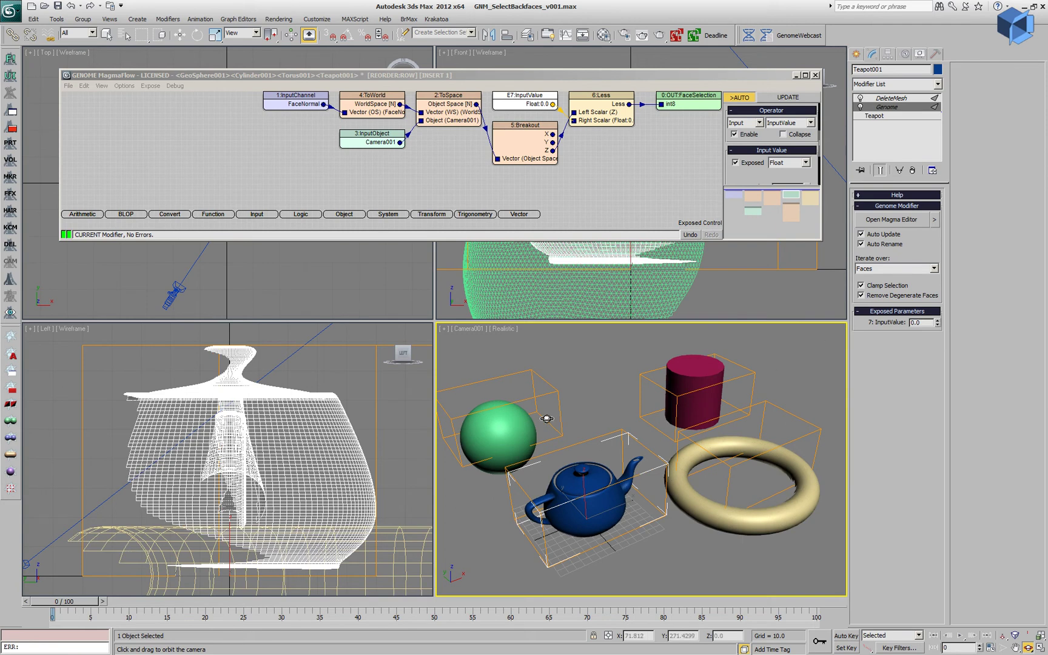
left_click(860, 99)
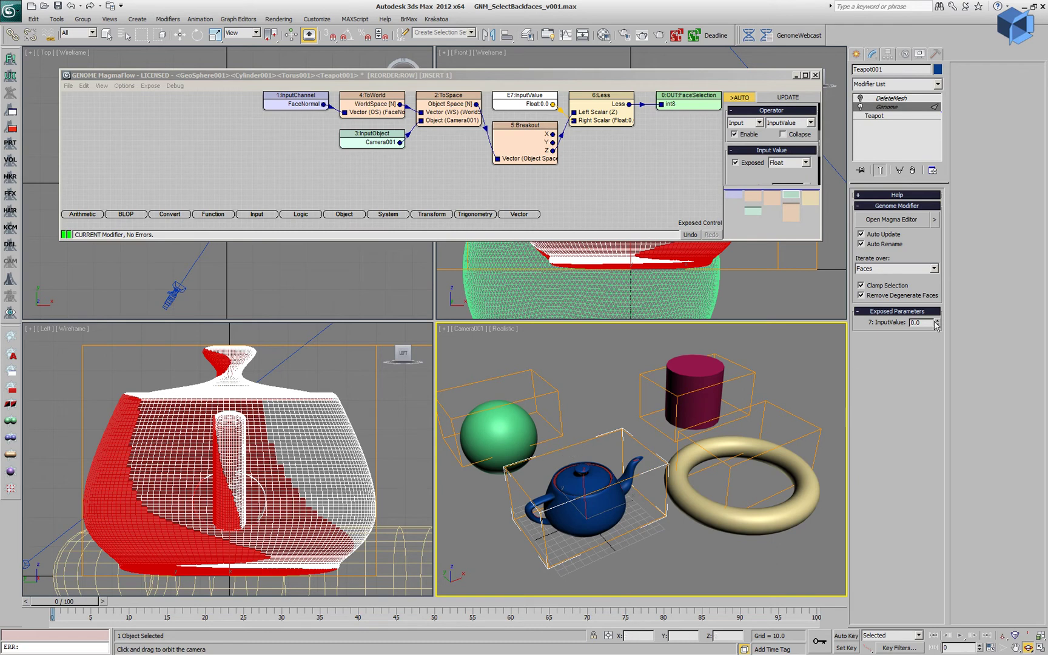
Step: Try an InputValue threshold of 0.12, check the face selection on the sphere, and reset the threshold to 0.0
left_click_drag(939, 327, 938, 314)
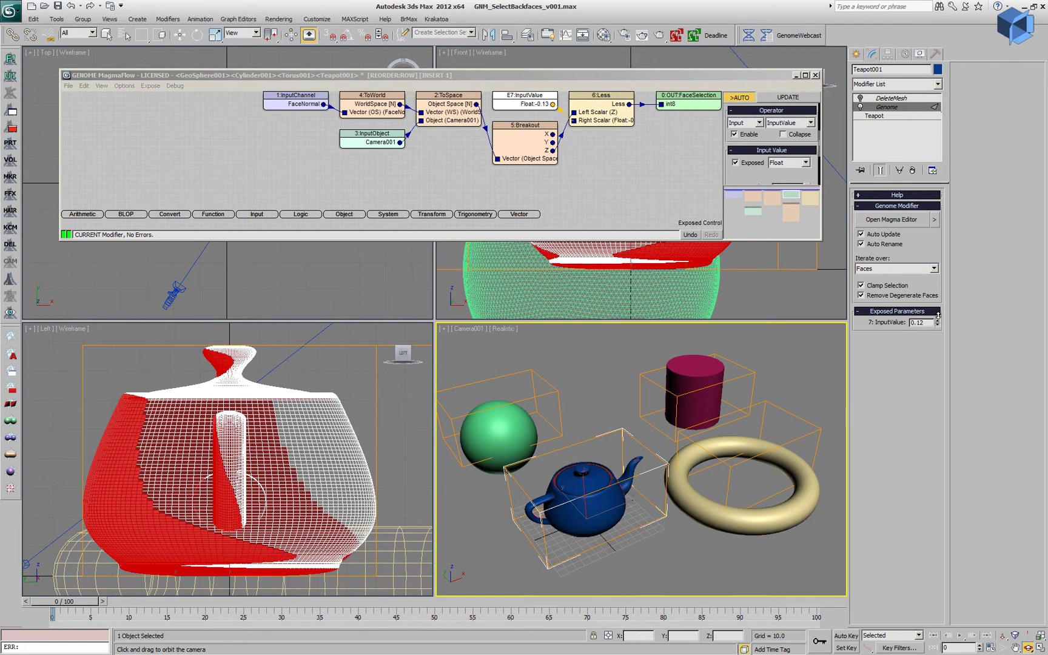
key("q")
left_click(520, 431)
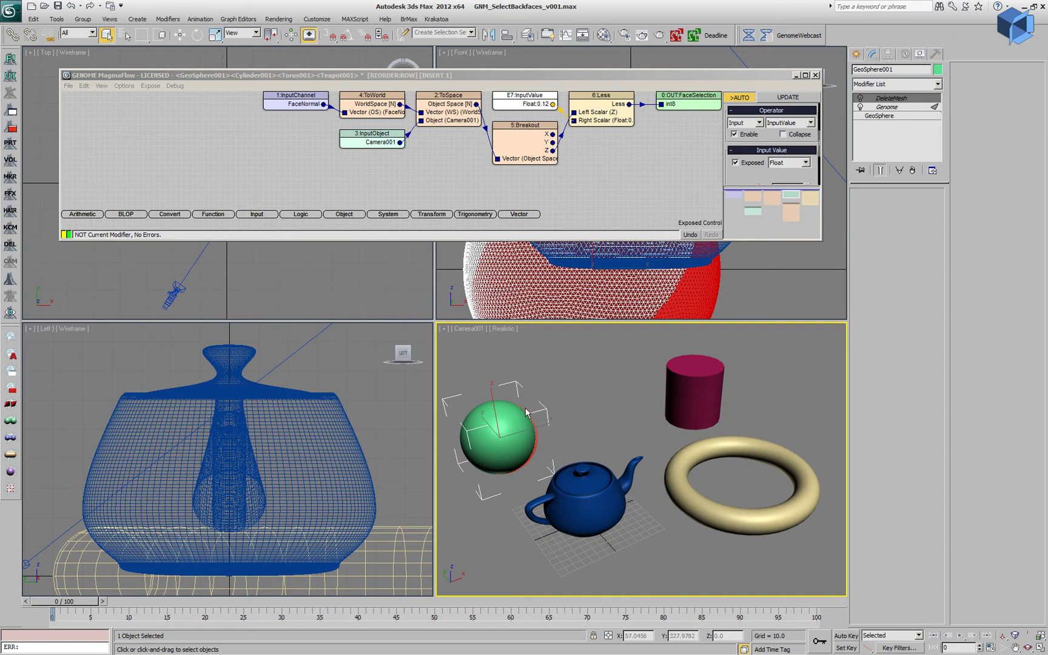
left_click(903, 107)
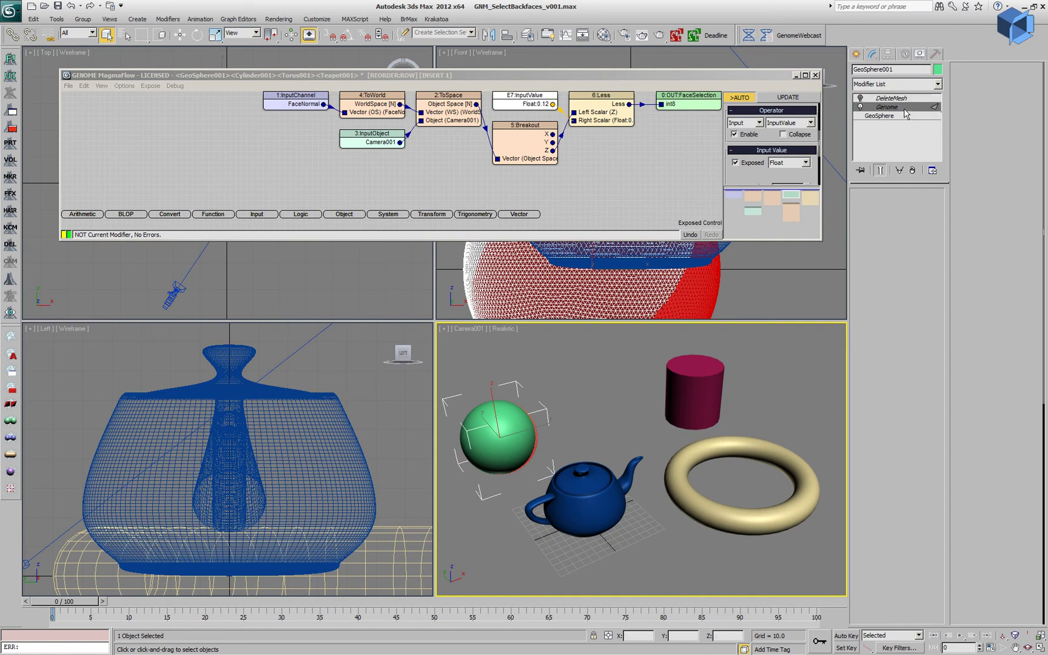
right_click(939, 323)
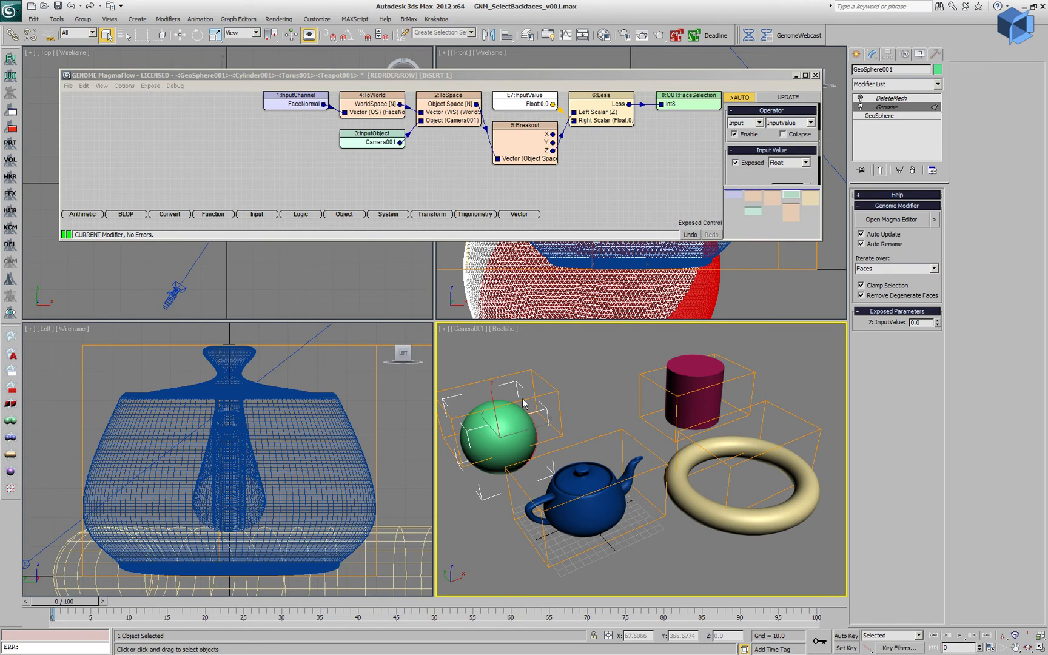
Step: Narrow the camera's field of view to examine how perspective affects the backface selection
left_click(1004, 647)
mouse_move(647, 499)
left_mouse_down()
mouse_move(649, 484)
mouse_move(634, 539)
mouse_move(630, 492)
left_mouse_up()
right_click(657, 449)
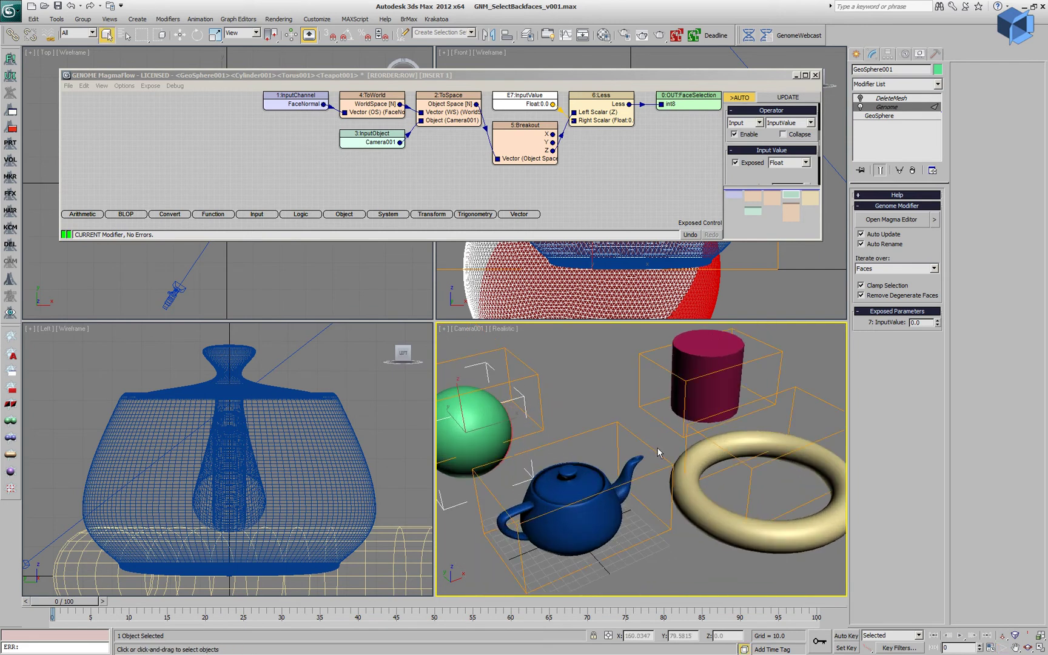
Step: Open the scene GNM_SelectBackfaces_v002.max
left_click(794, 35)
mouse_move(873, 92)
left_click(770, 100)
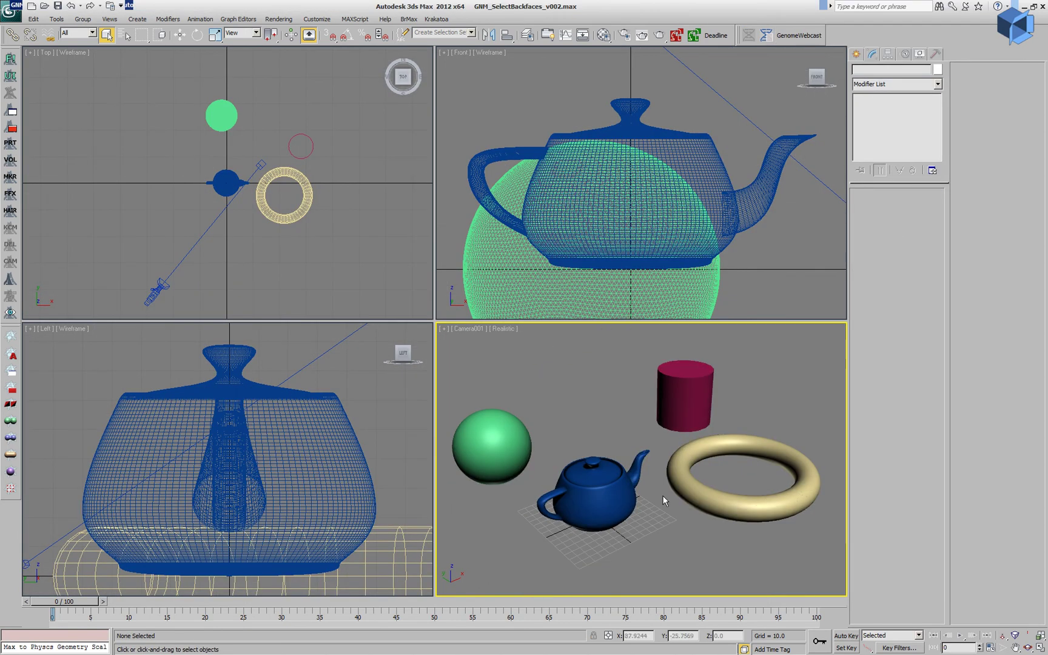
Step: Enable and disable the teapot's DeleteMesh modifier to compare the mesh with and without its backfaces
left_click(596, 495)
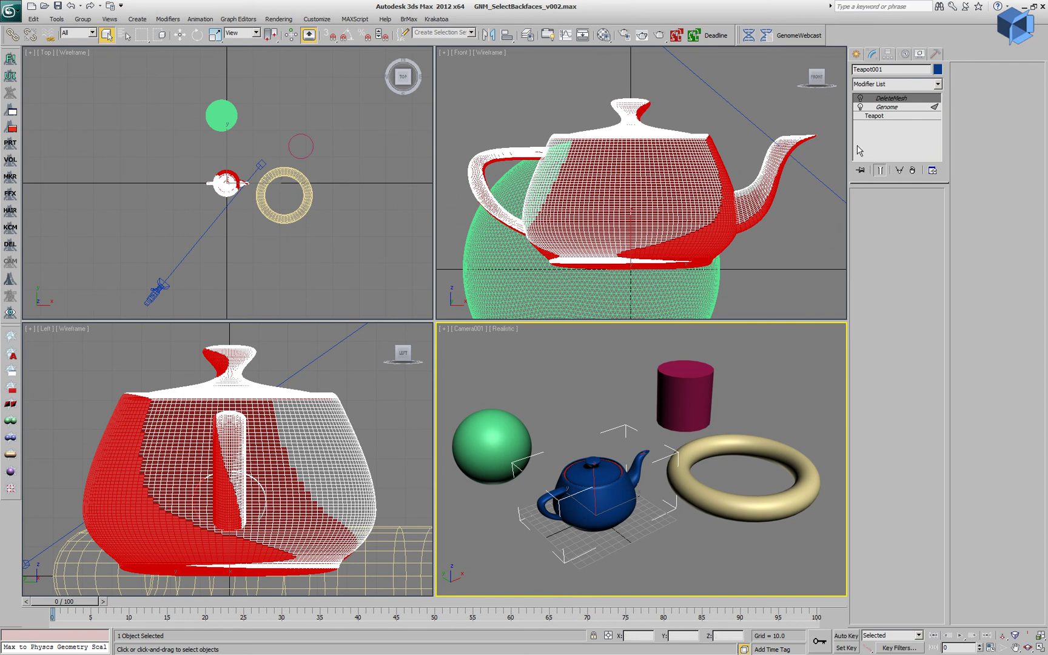
left_click(861, 99)
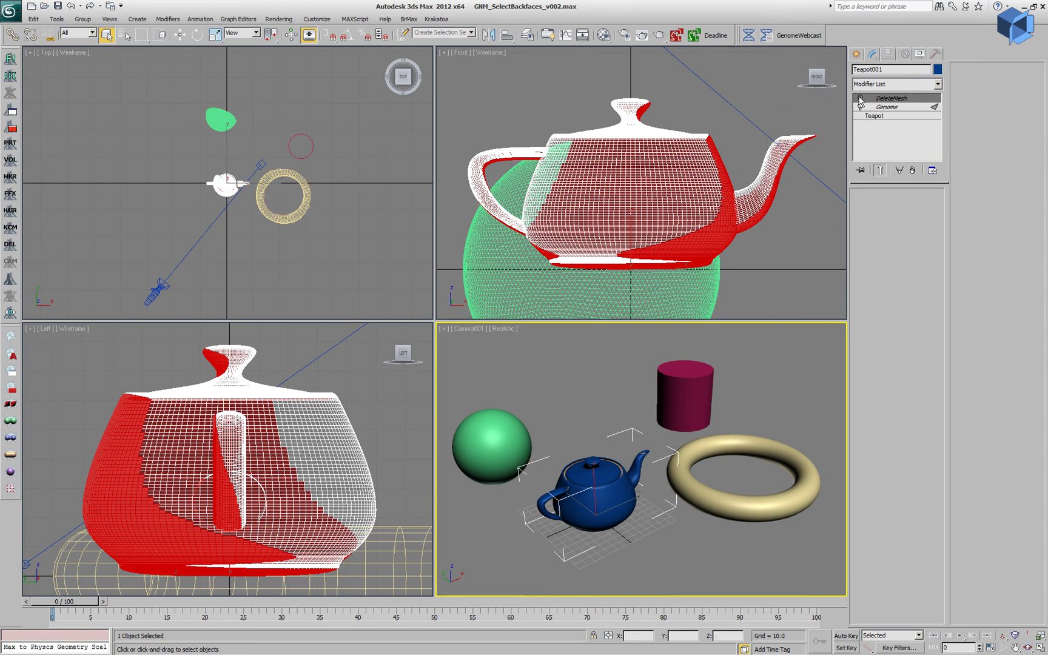
left_click(862, 98)
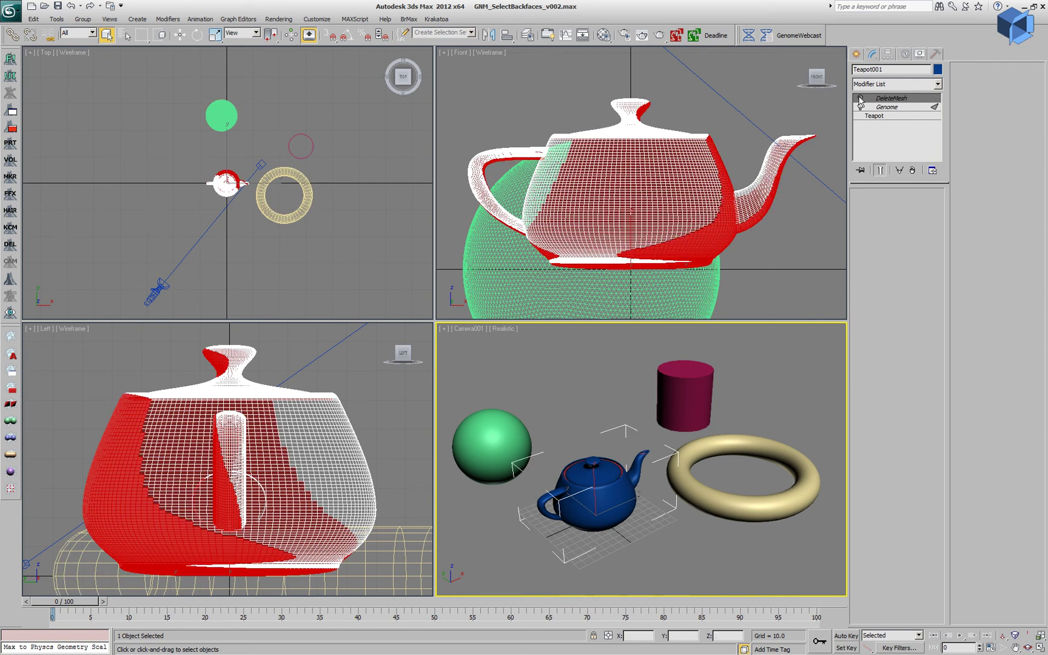
Step: Open the sphere's Genome flow and examine its FaceCenter input, Subtract, Camera001 input and PropertyQuery nodes
left_click(499, 432)
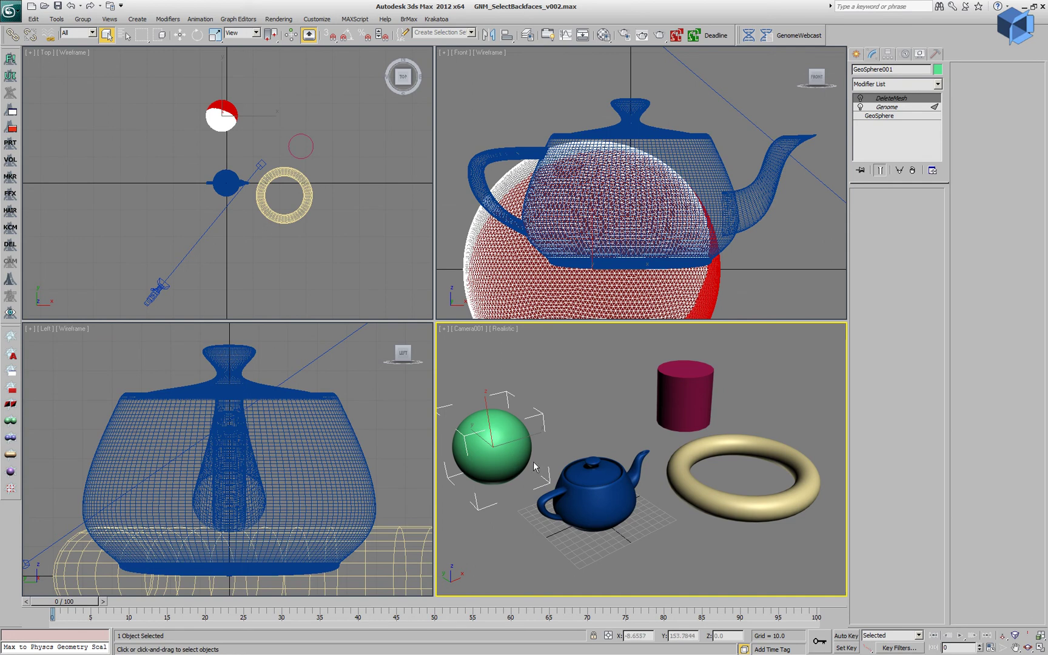
left_click(889, 107)
left_click(892, 221)
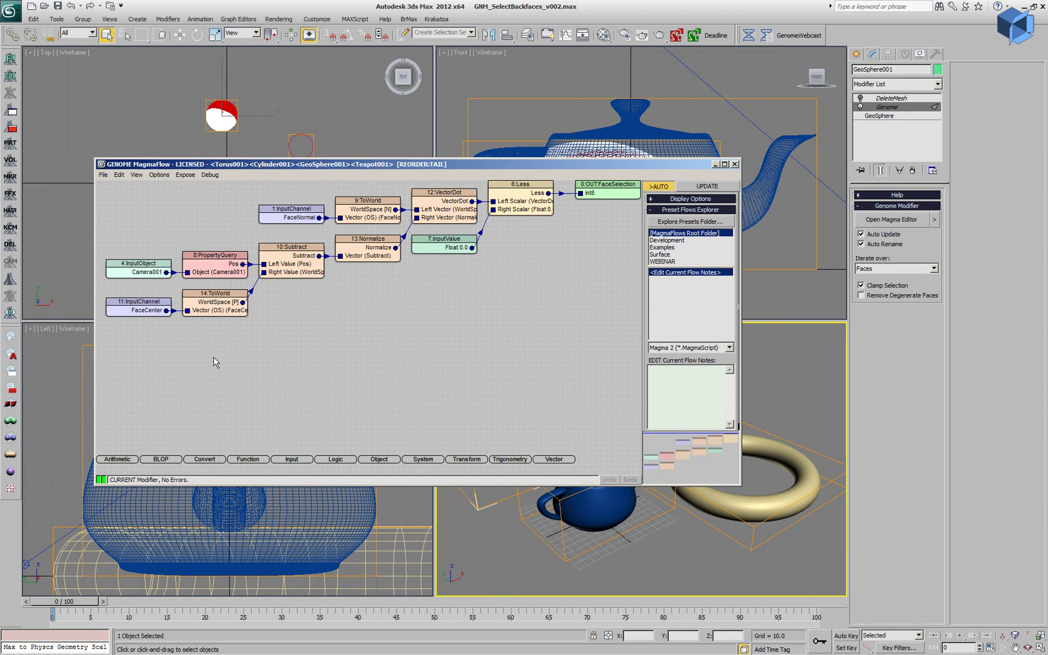
left_click(136, 312)
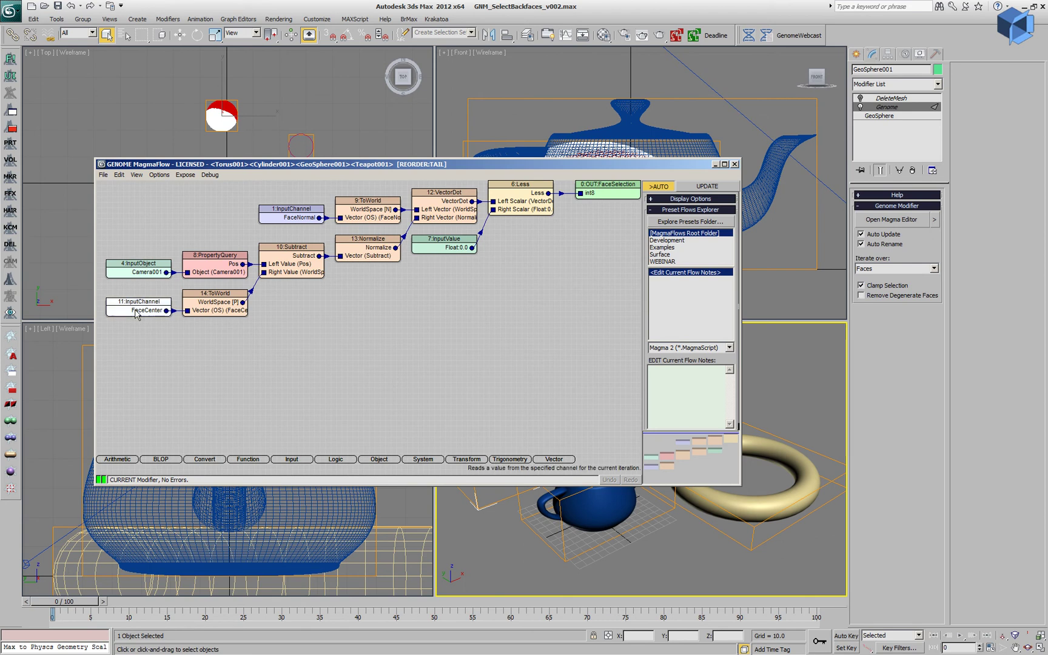
left_click(273, 271)
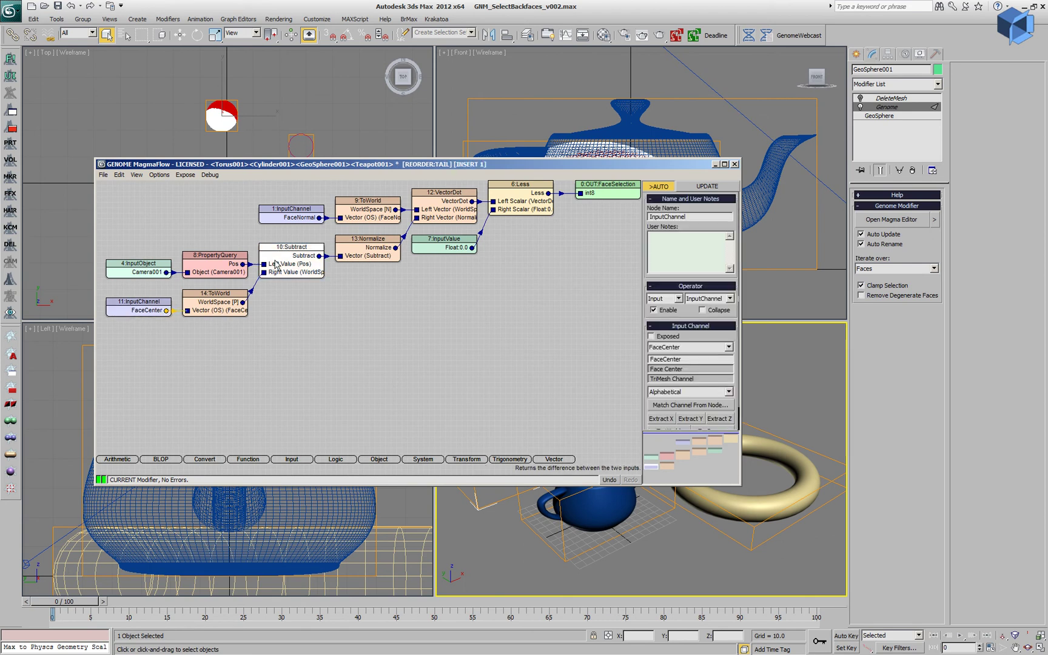
left_click(129, 272)
left_click(214, 265)
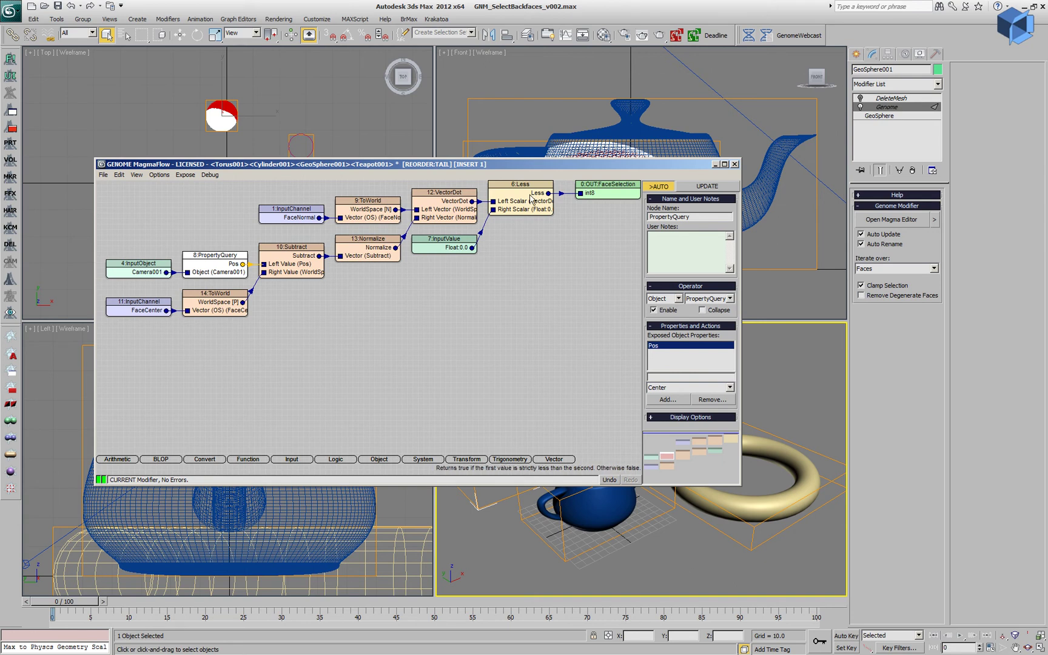
Step: Expose the float InputValue node as a parameter of the Genome modifier and close the Magma editor
left_click(454, 242)
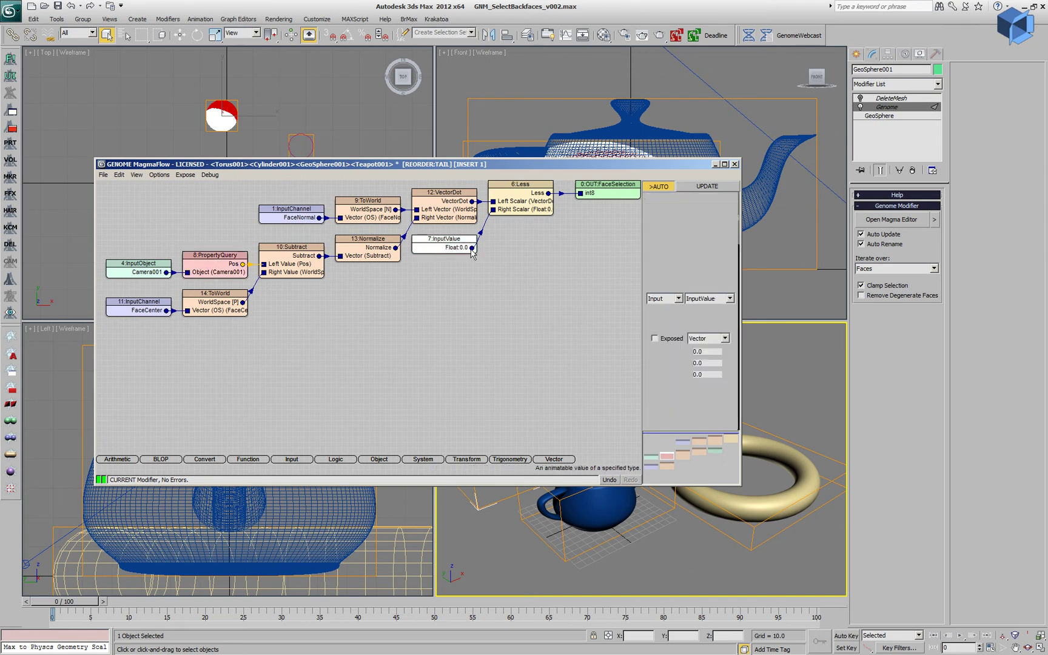
left_click(670, 339)
left_click(766, 160)
left_click(735, 163)
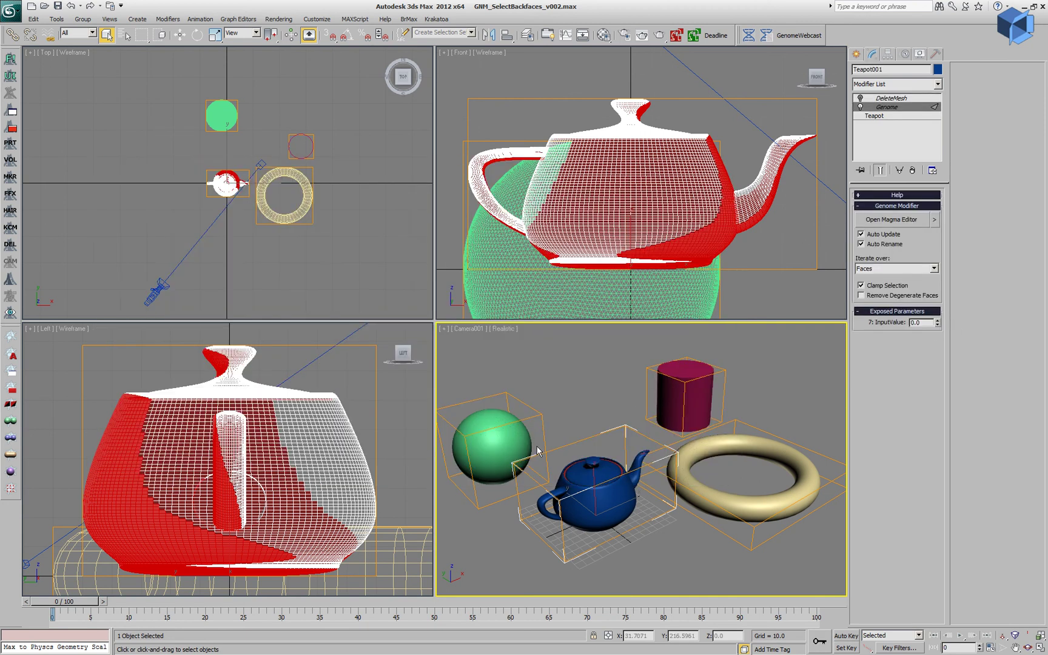
Step: Select all four objects and set the exposed InputValue of their shared Genome modifier to 0.37
left_click_drag(788, 561, 476, 370)
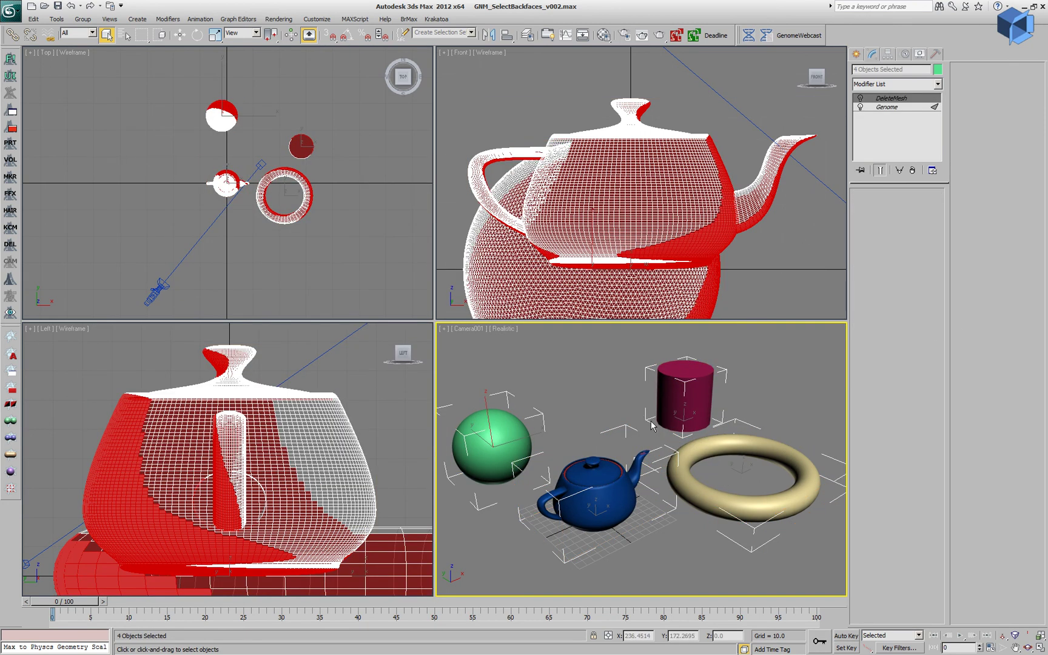
left_click(892, 107)
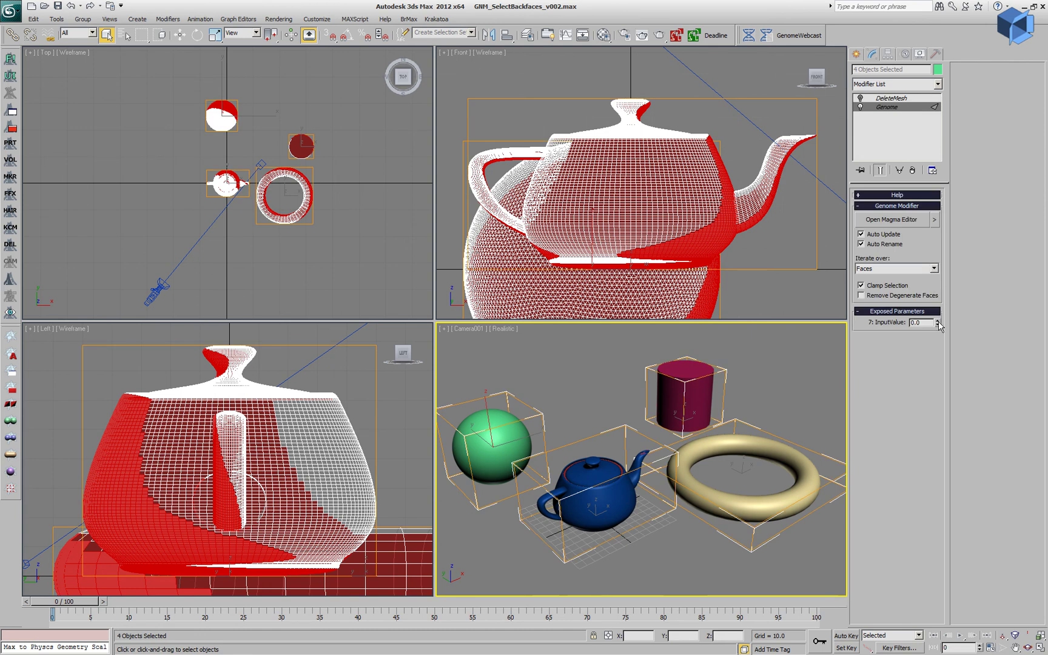
mouse_move(938, 325)
left_mouse_down()
mouse_move(936, 285)
mouse_move(936, 302)
left_mouse_up()
Step: Narrow the camera's field of view to examine the face selection and reset the InputValue to 0.0
left_click(1004, 647)
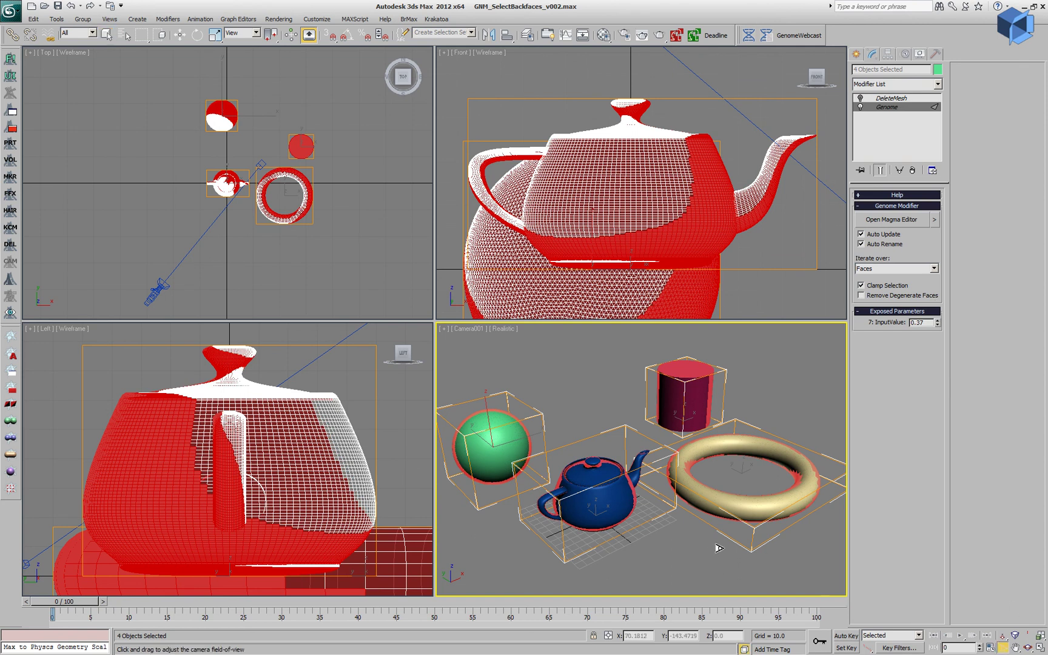
left_click_drag(715, 546, 843, 346)
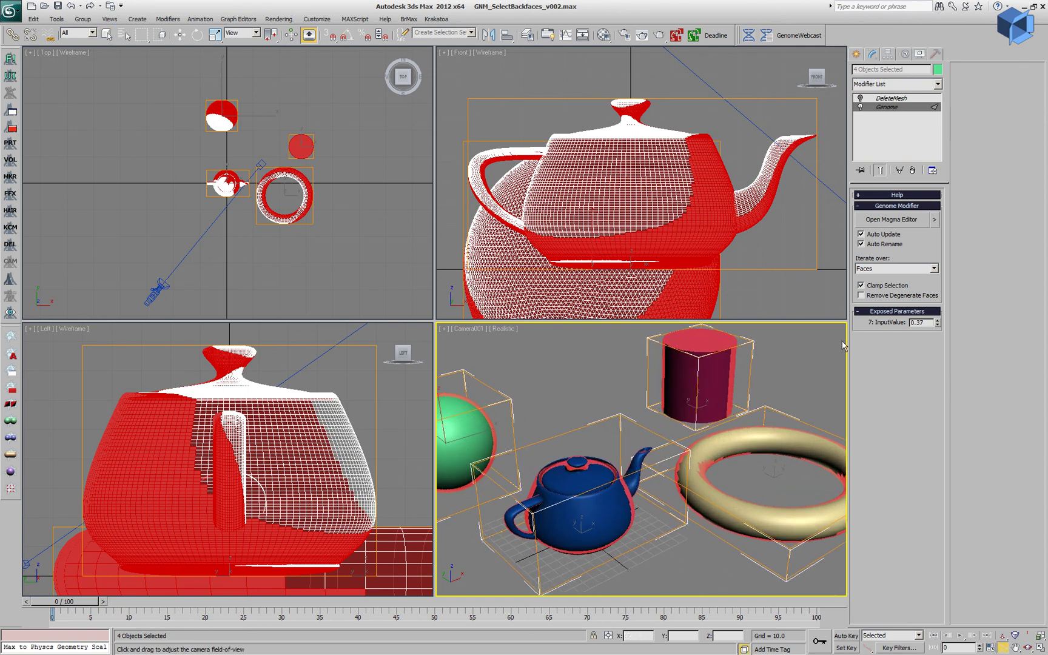
right_click(937, 324)
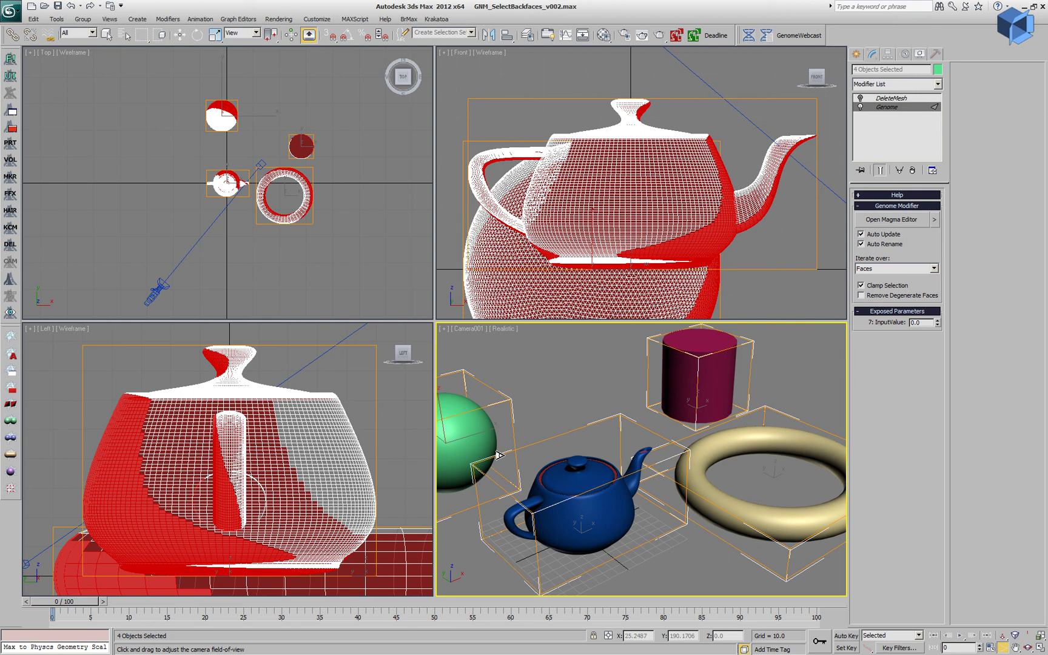